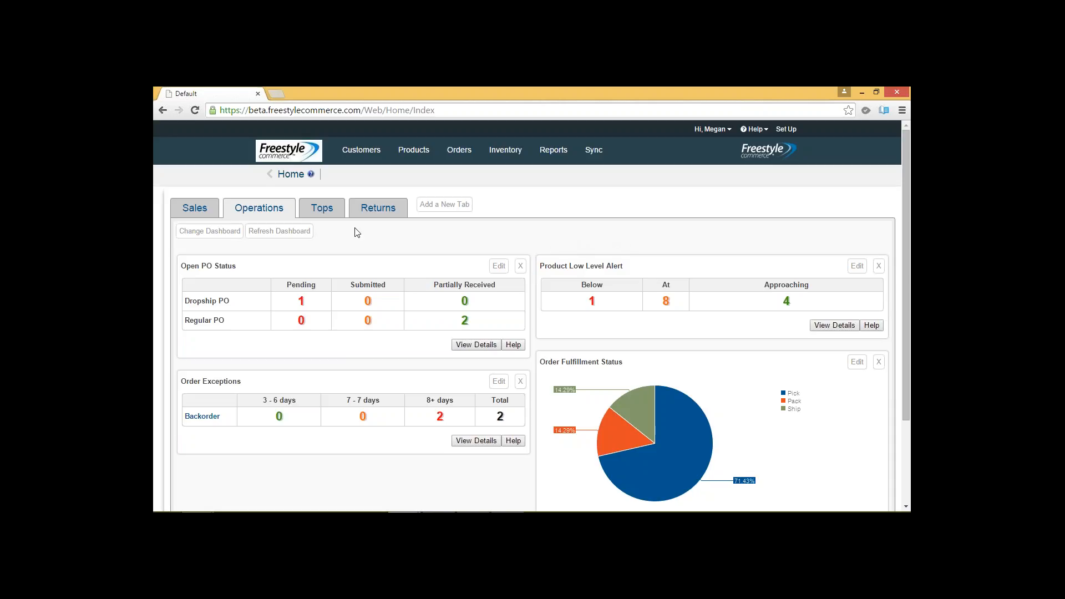
On the Sales dashboard, move the Sales By Channel chart to the other column and view the Sales Channel Trends settings without saving.
left_click(195, 210)
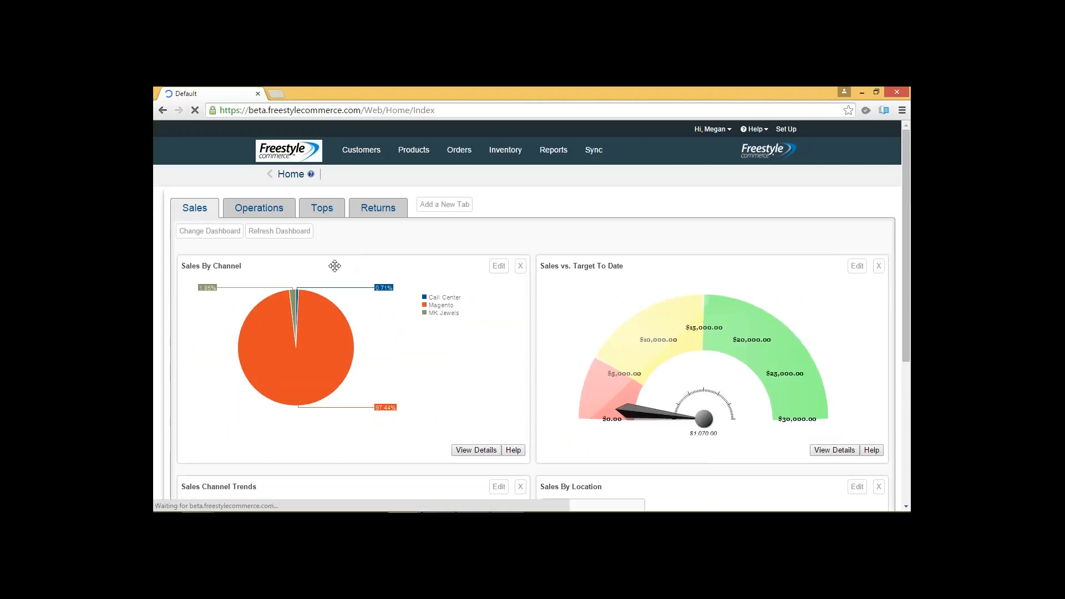
left_click_drag(458, 268, 683, 270)
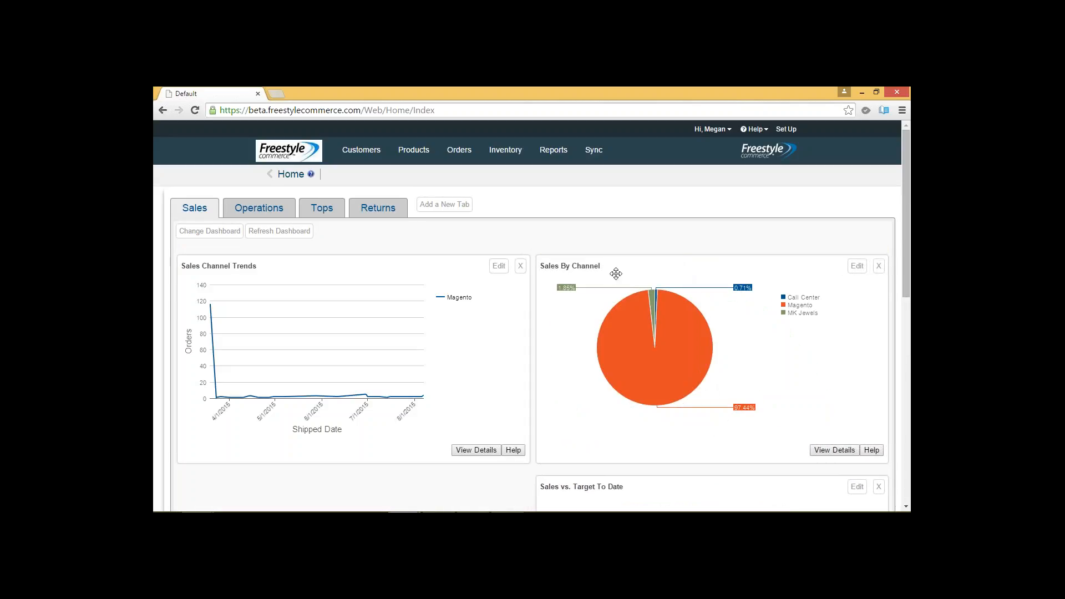
left_click(498, 266)
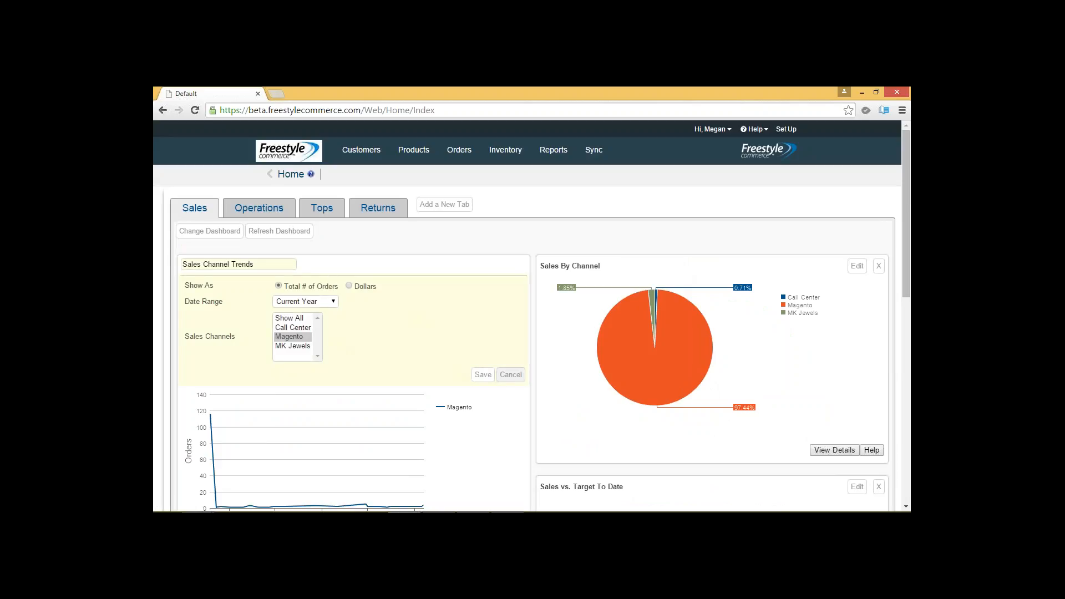
left_click(511, 375)
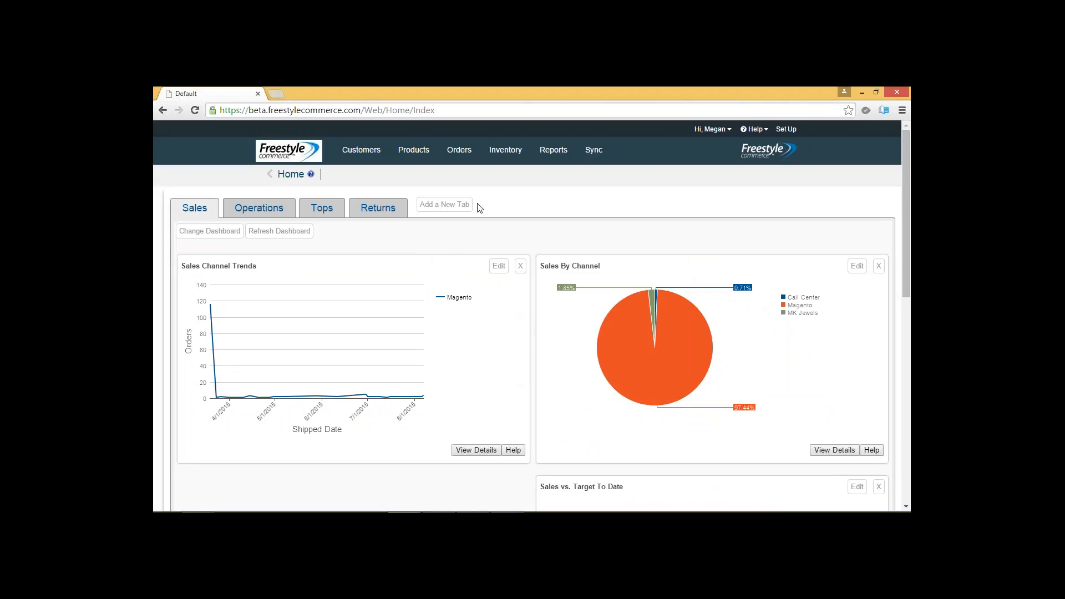
Open the shipments list and look through the Ready to Pick and Ready to Pack stages, returning to the New shipments.
mouse_move(465, 161)
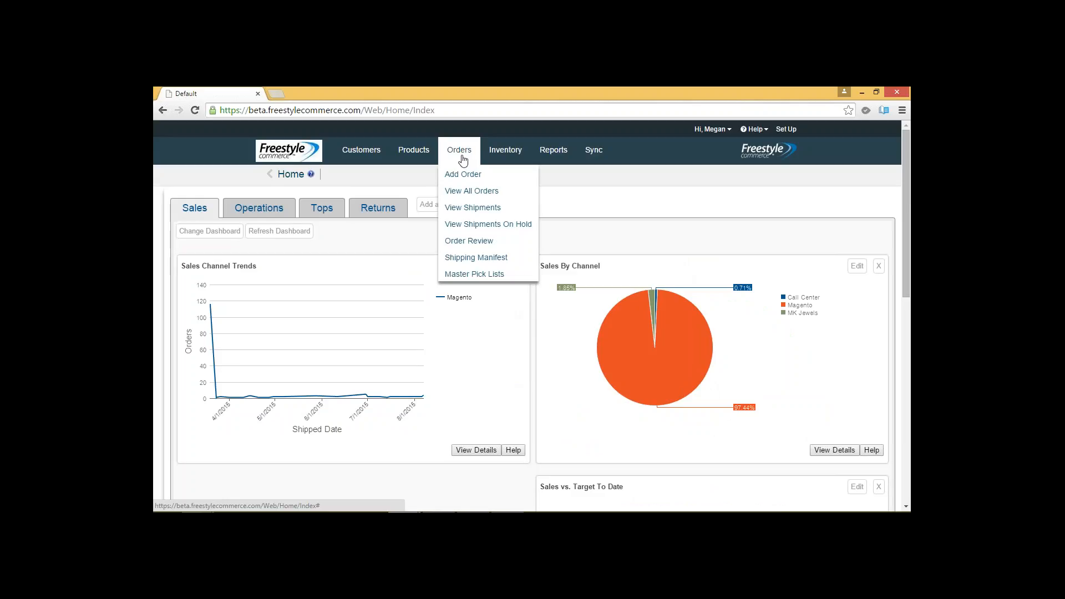
left_click(463, 209)
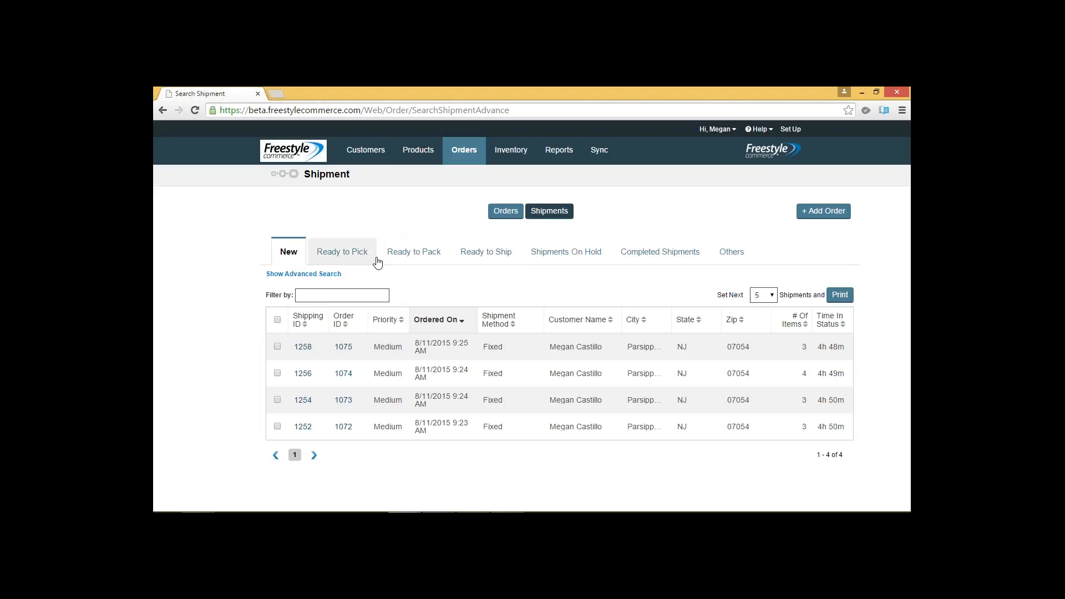
left_click(346, 259)
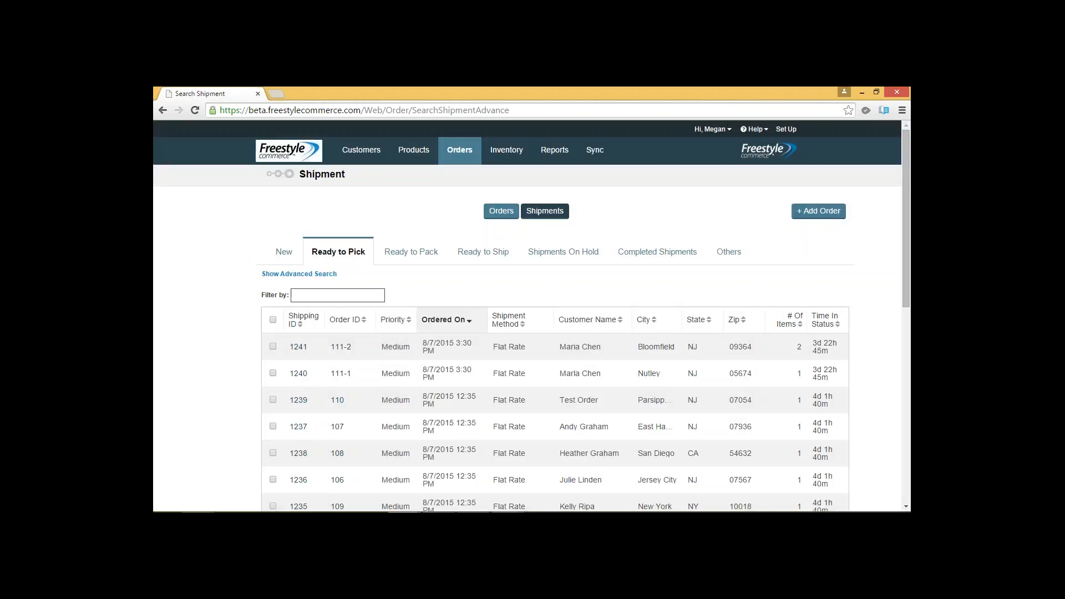
left_click(404, 260)
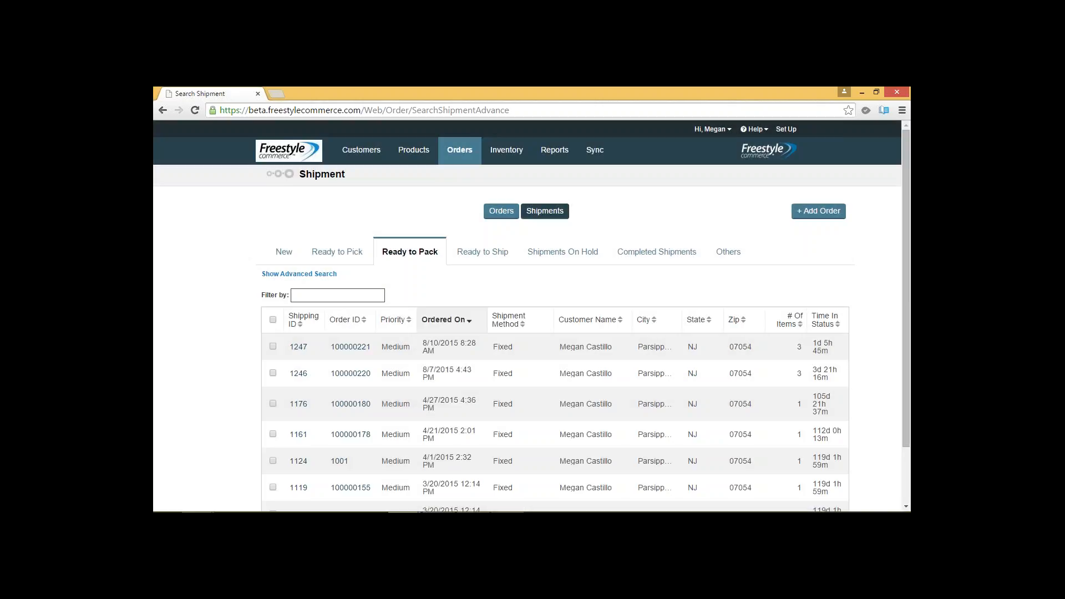
left_click(283, 259)
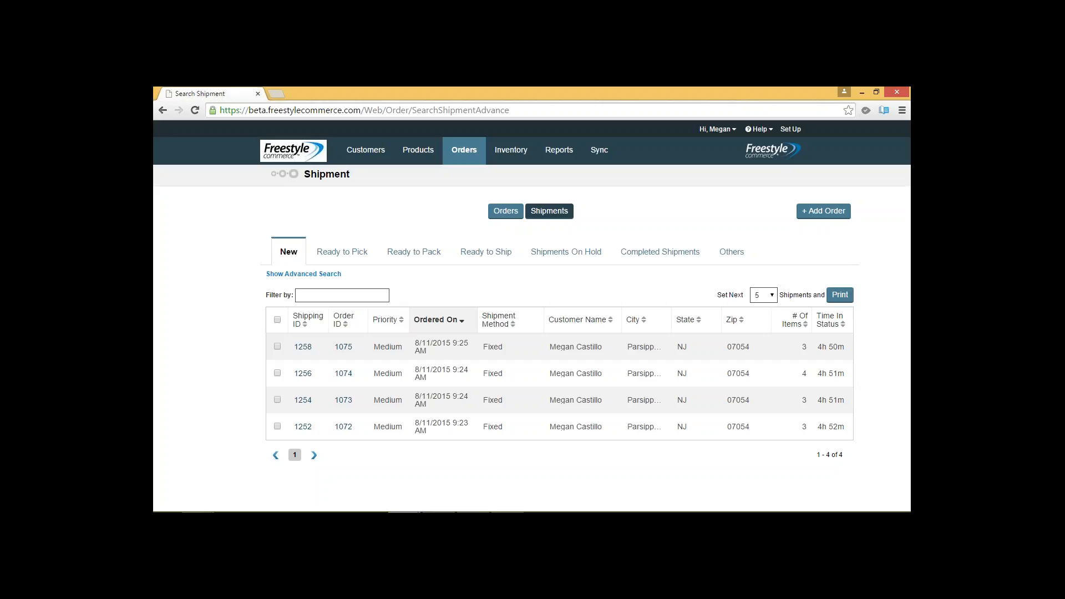
Select the first three new shipments individually, extend the selection to all of them, and clear the whole selection.
left_click(278, 348)
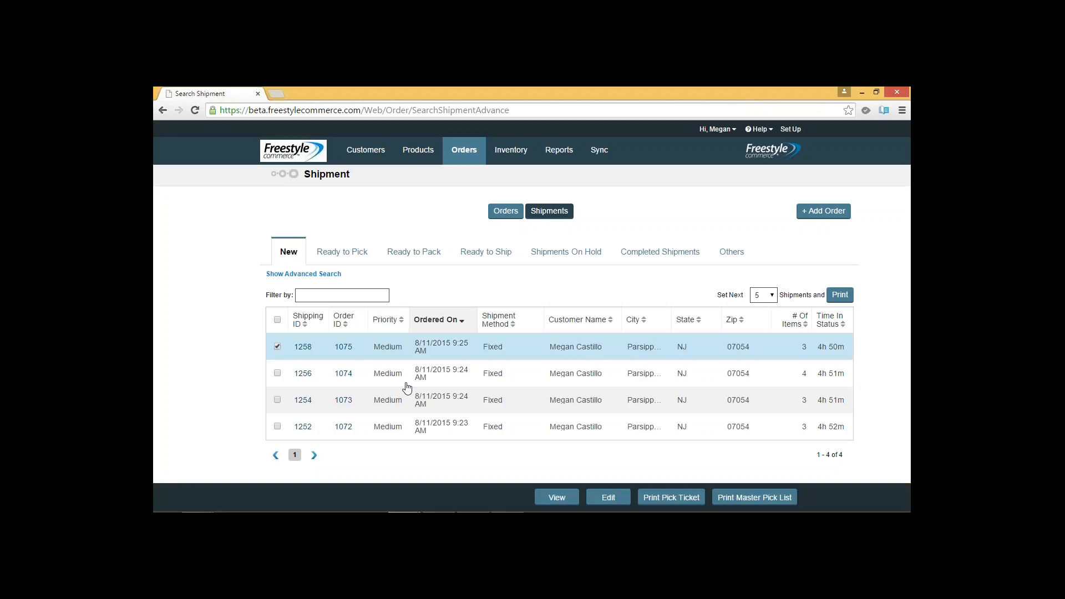
left_click(277, 373)
left_click(277, 399)
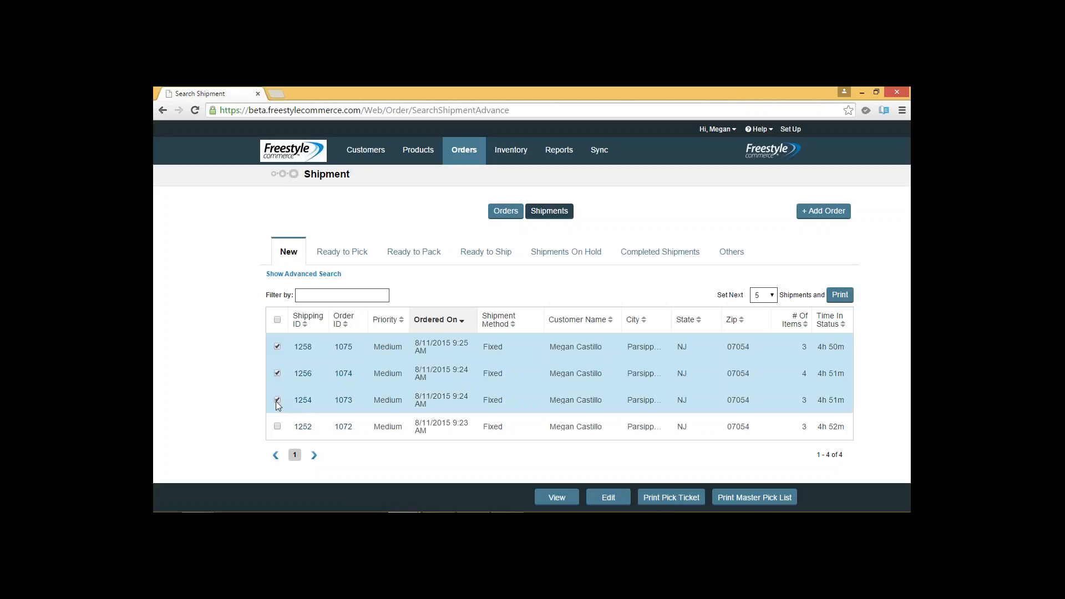
left_click(278, 320)
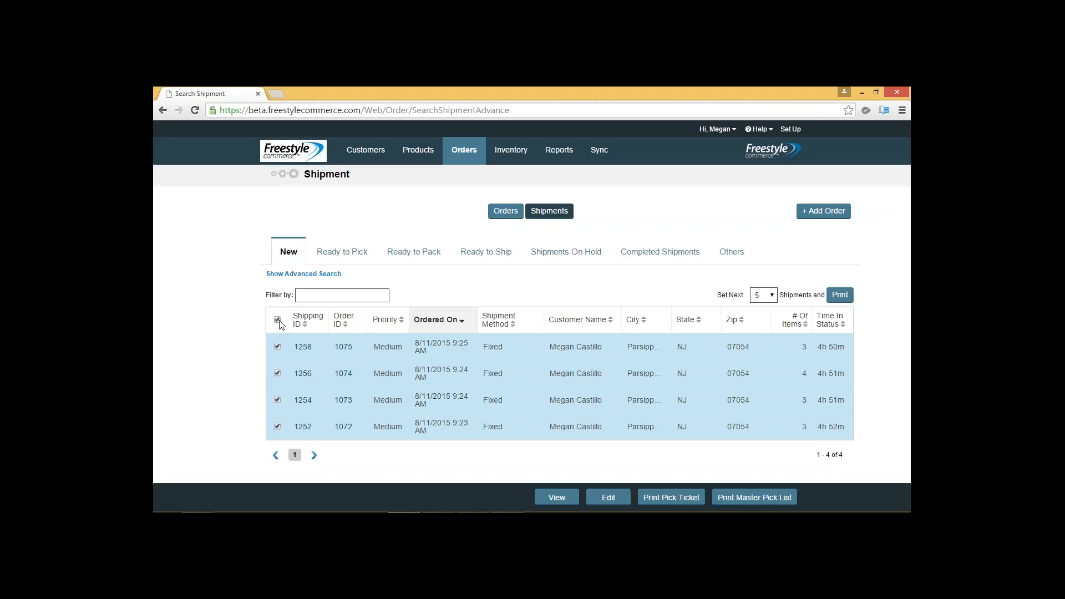
left_click(277, 320)
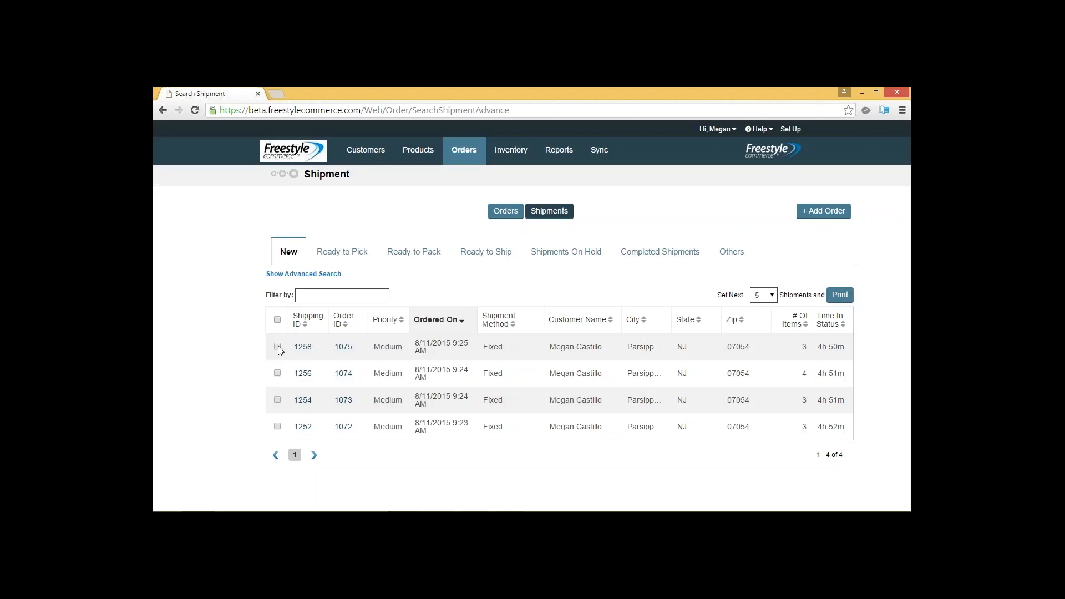
Print the pick ticket for the first shipment in the New list with the default printer settings.
left_click(278, 348)
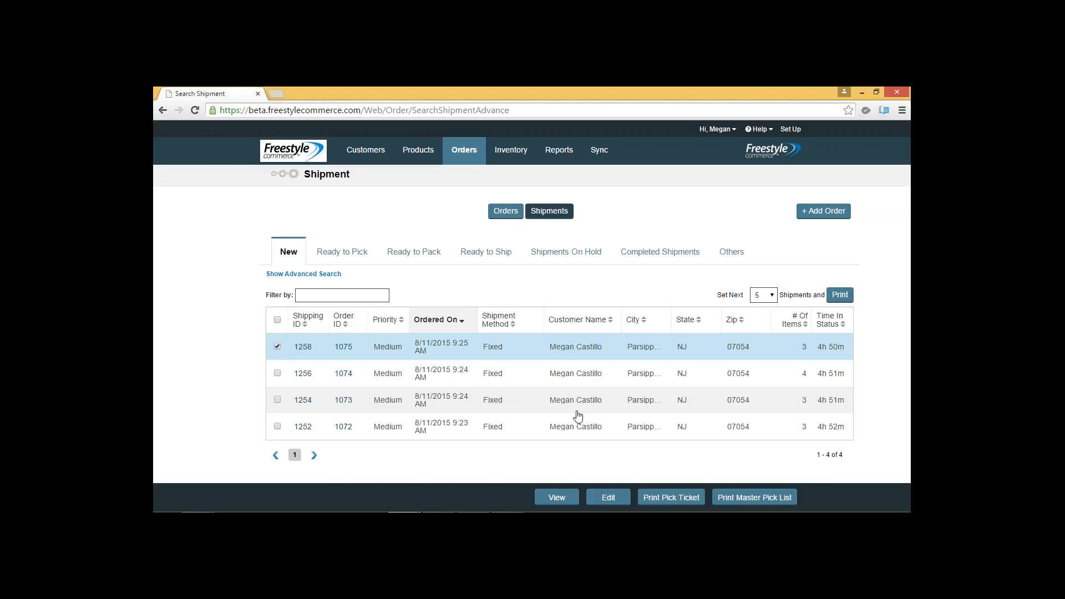
left_click(674, 501)
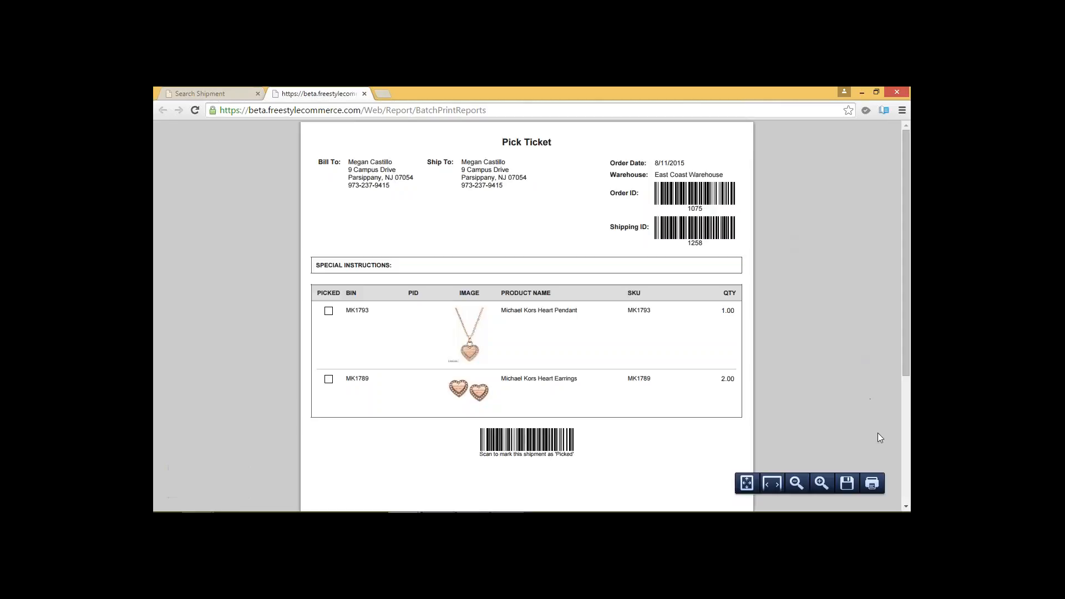
left_click(872, 483)
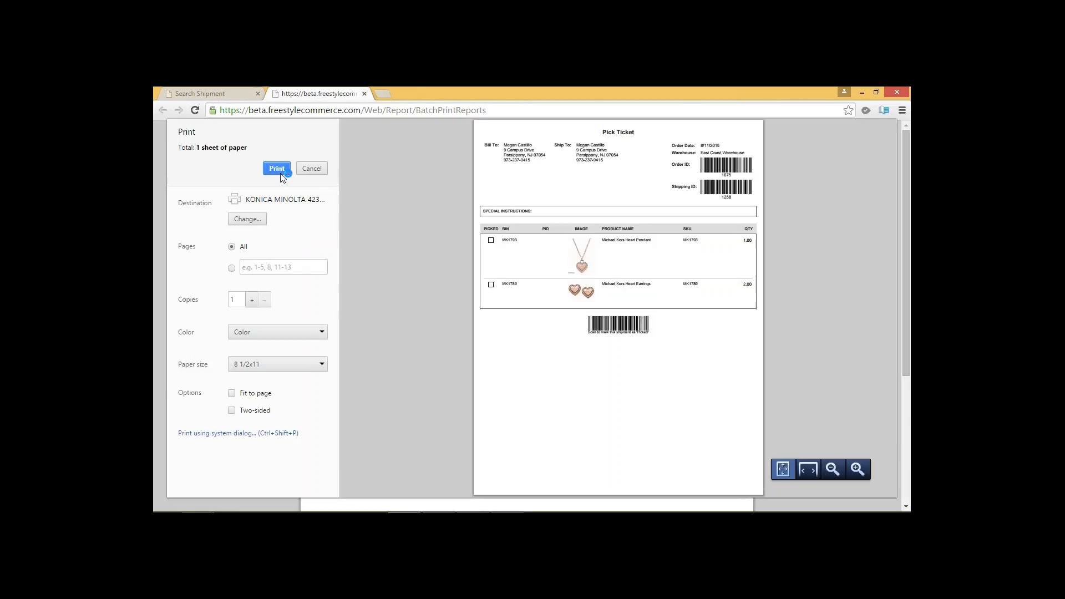
left_click(278, 169)
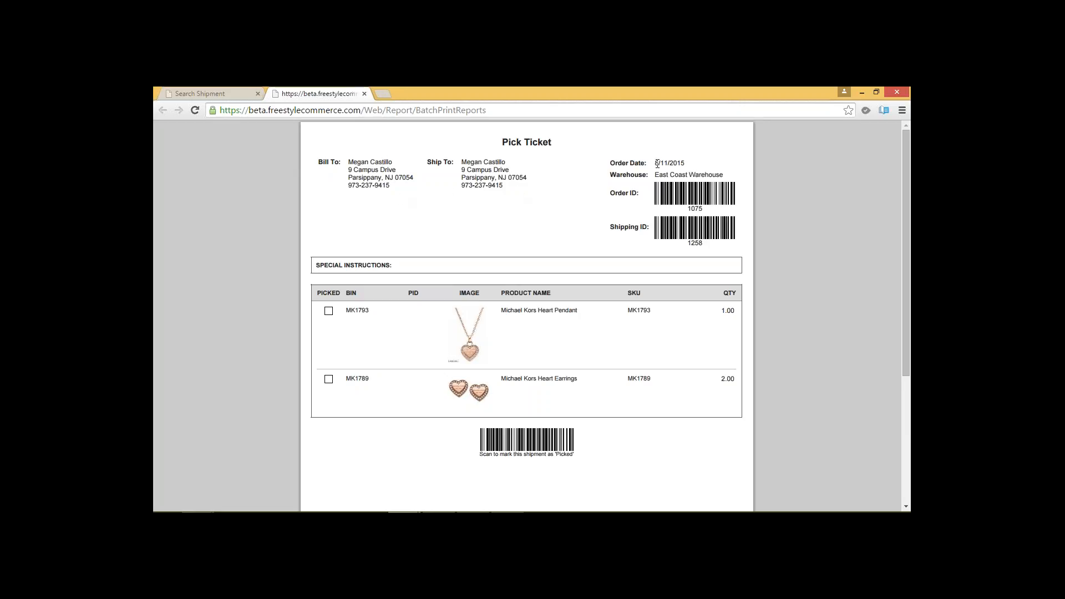
Examine the pick ticket's order date, warehouse, bin locations, product lines and the barcode for marking the shipment as picked.
left_click_drag(690, 175, 696, 161)
left_click(713, 166)
scroll(419, 330, "down", 1)
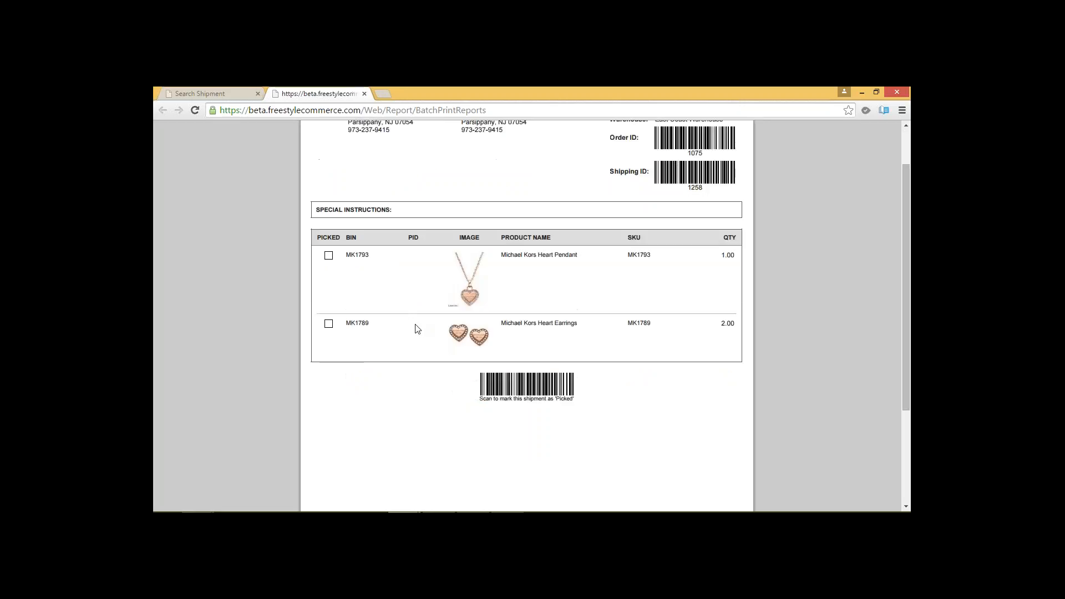
double_click(348, 254)
left_click(381, 270)
scroll(624, 446, "up", 1)
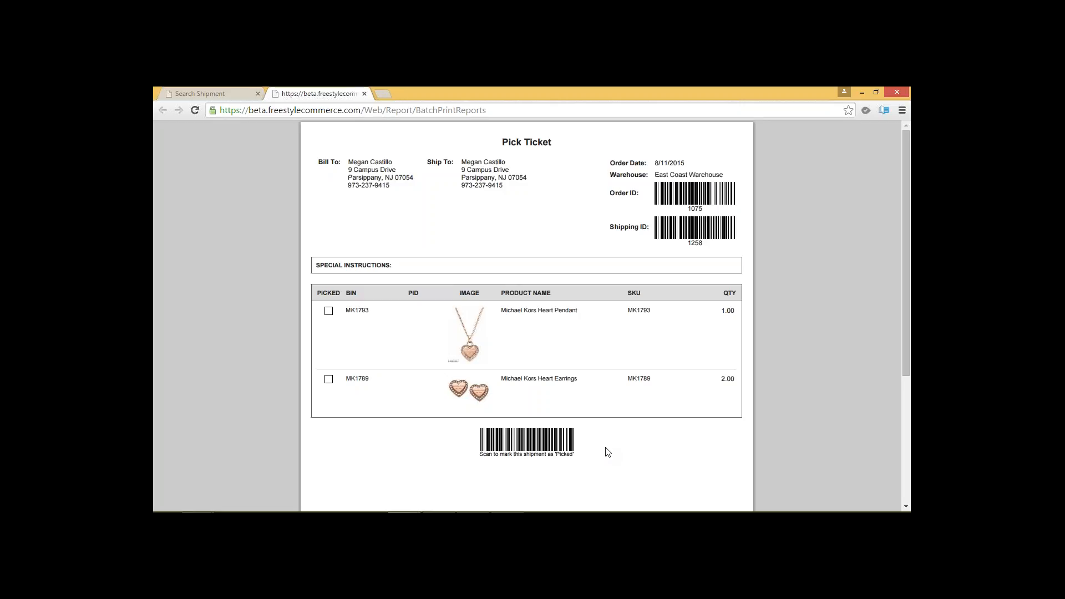
mouse_move(597, 475)
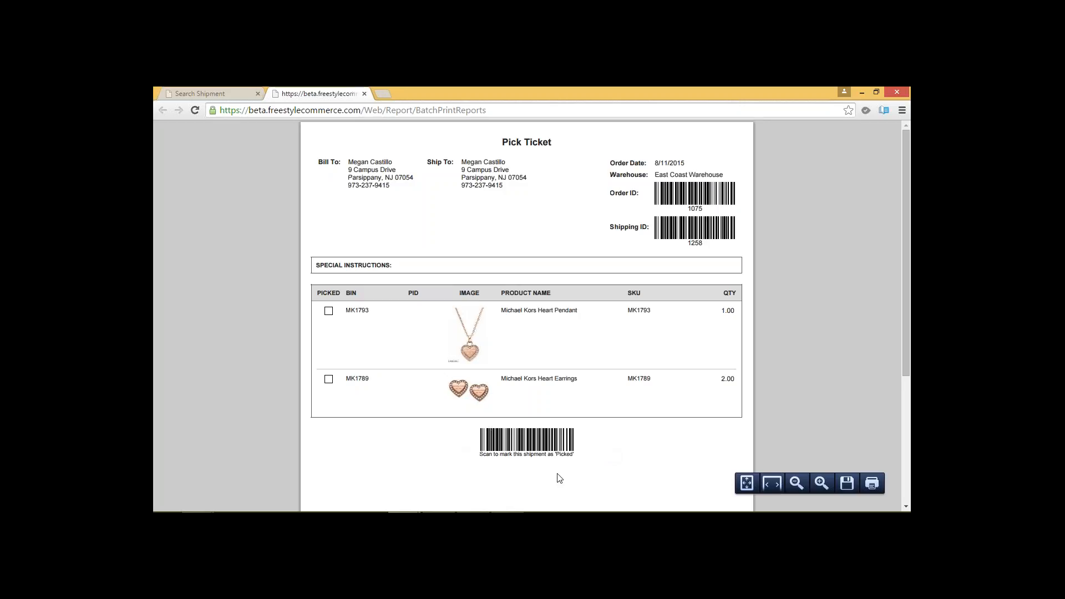
Return to the shipments list, confirm the printed shipment as picked, and show the Ready to Pack shipments.
left_click(225, 97)
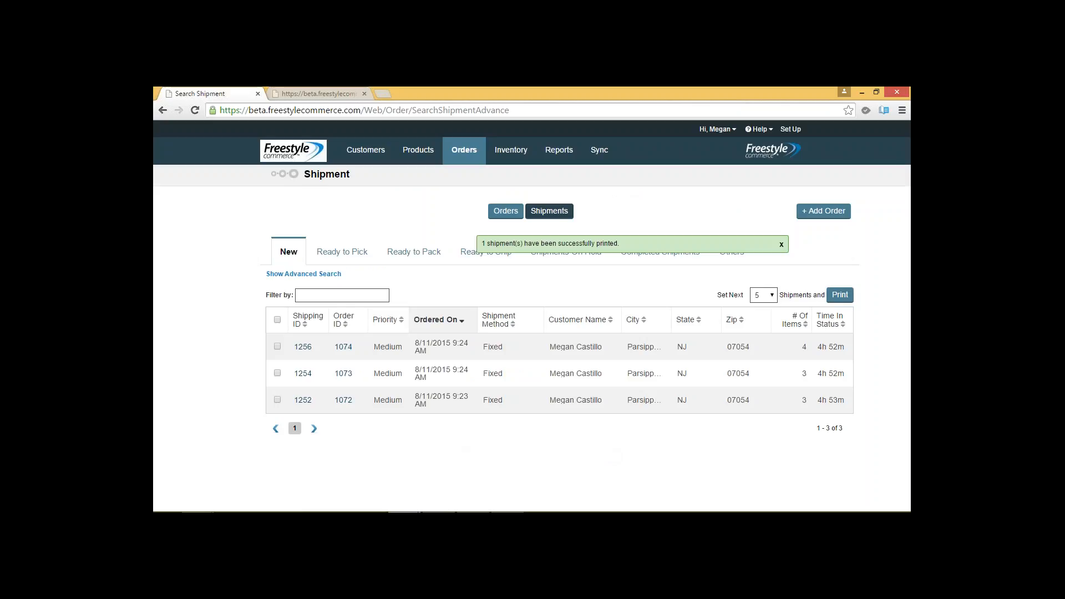
left_click(782, 244)
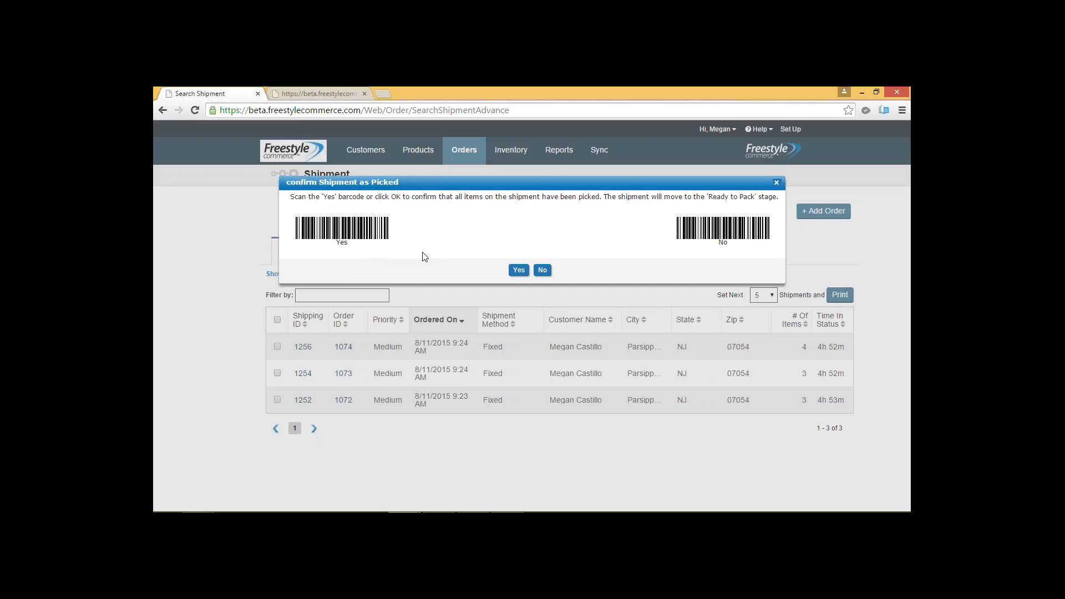
key("Escape")
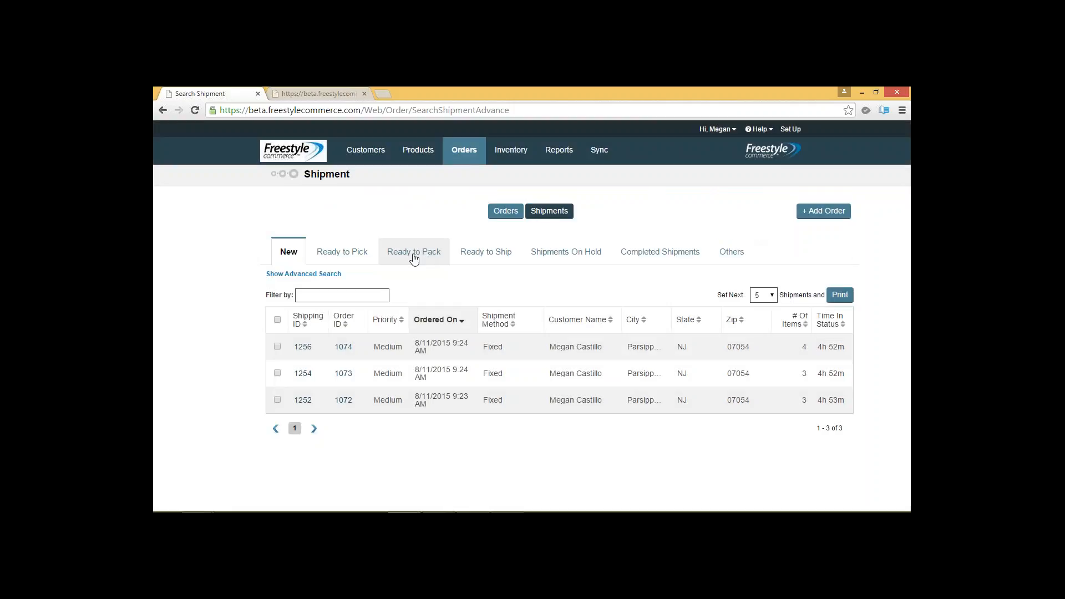
left_click(413, 254)
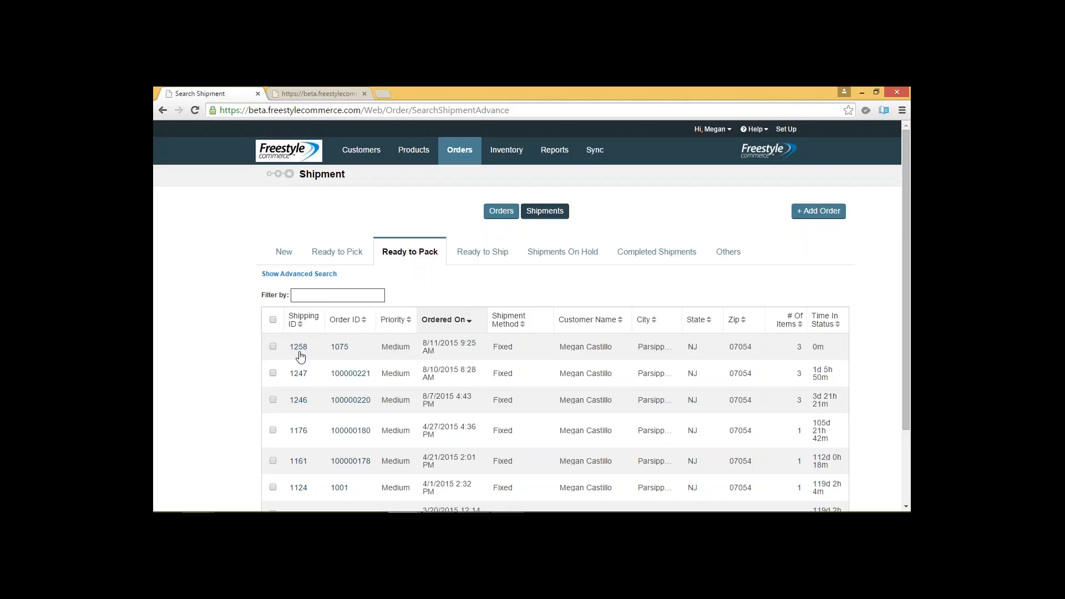
Open the picked shipment's packages, pack two MK1789 earrings and one MK1793 pendant into Package 1, and dismiss the pack slip prompt.
left_click(324, 94)
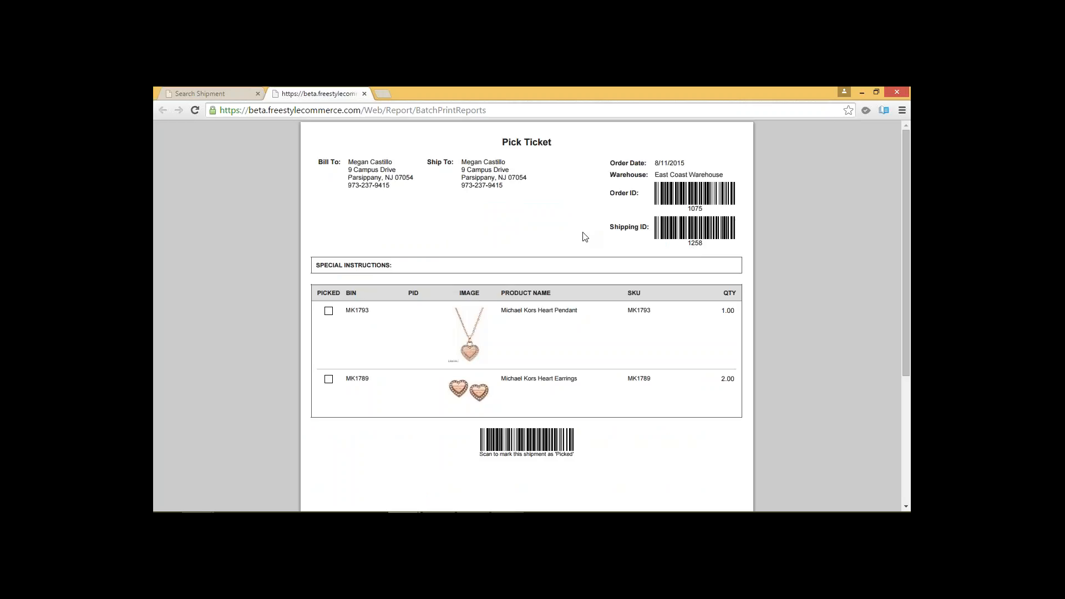
left_click(226, 95)
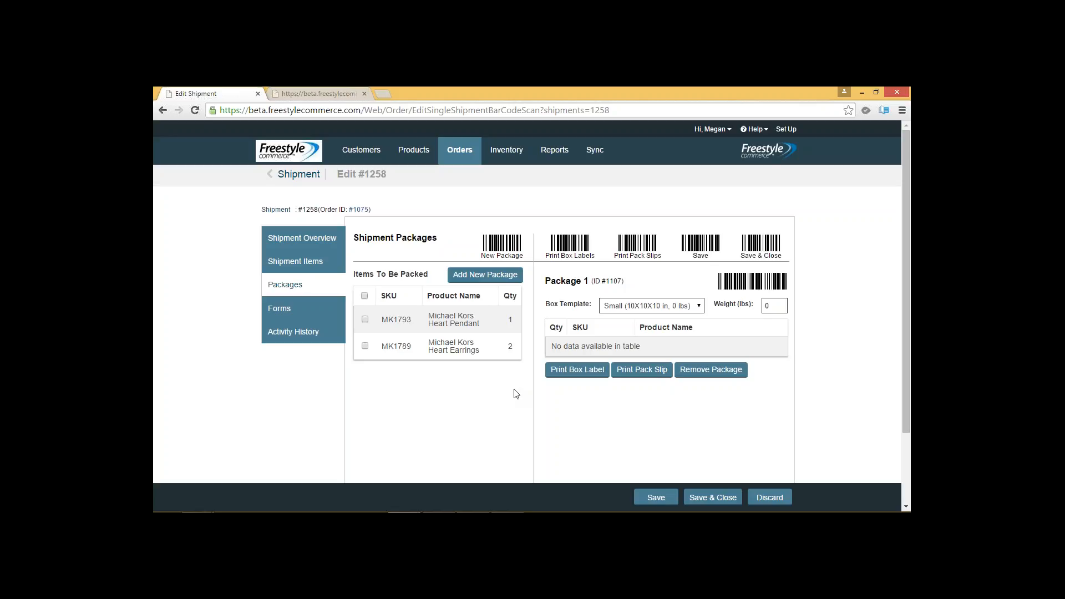
type("MK1789")
key("Return")
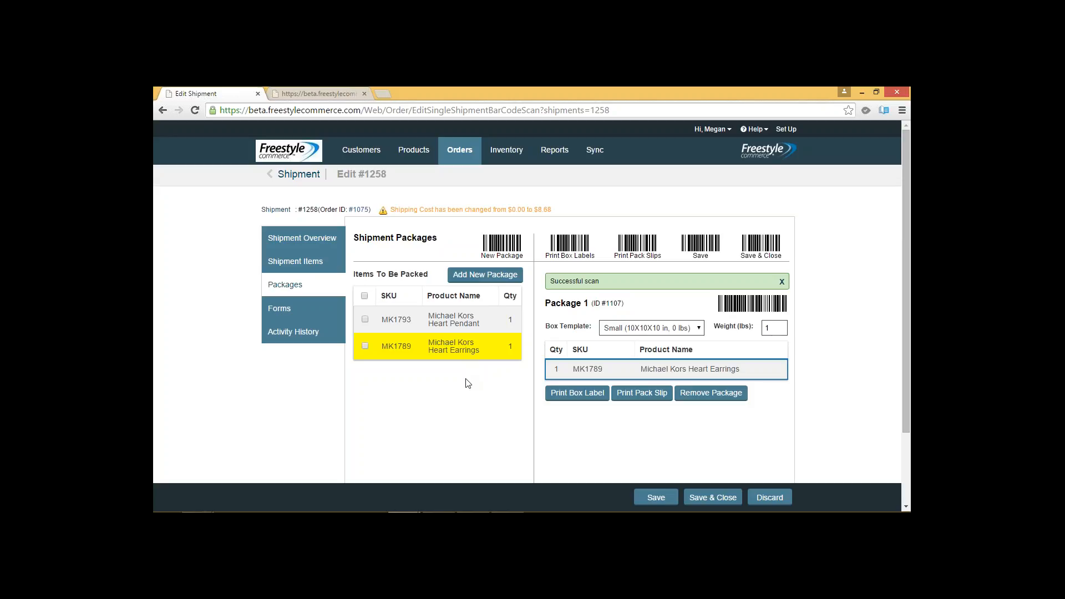
type("MK1789")
key("Return")
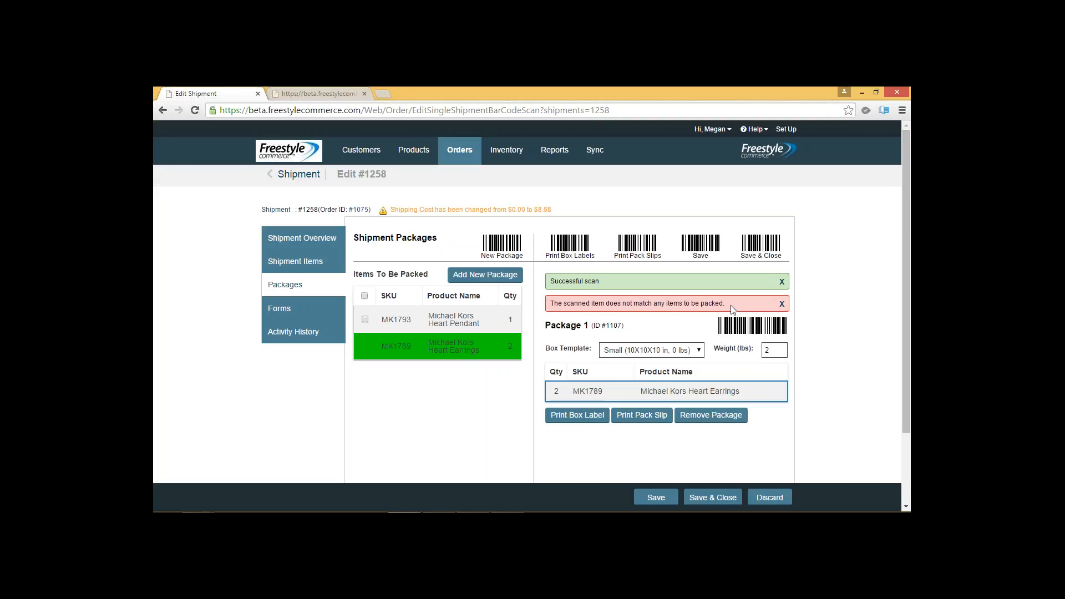
type("MK1793")
key("Return")
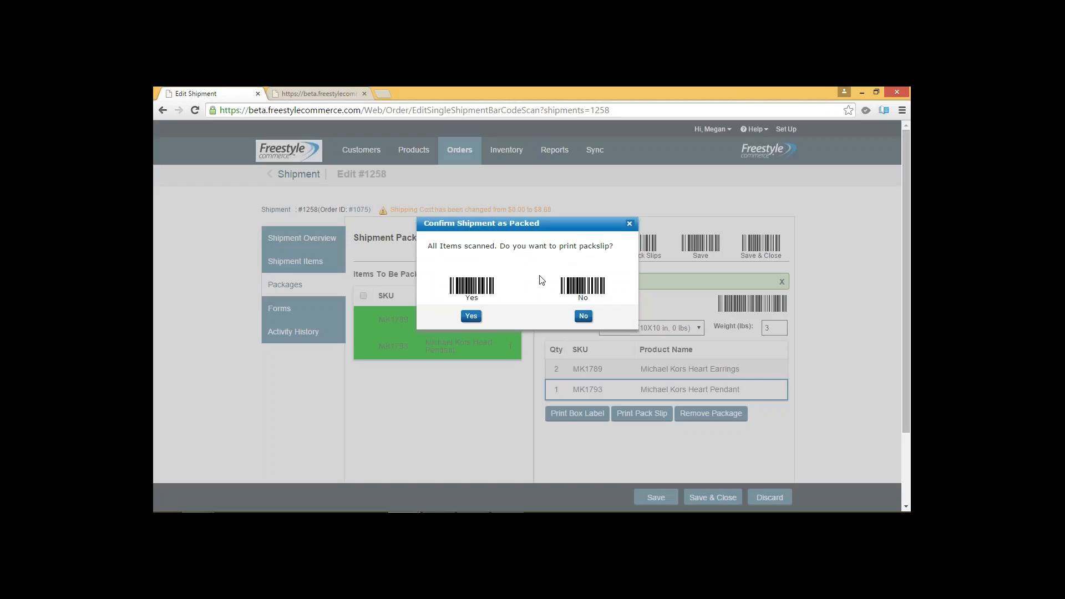
key("Escape")
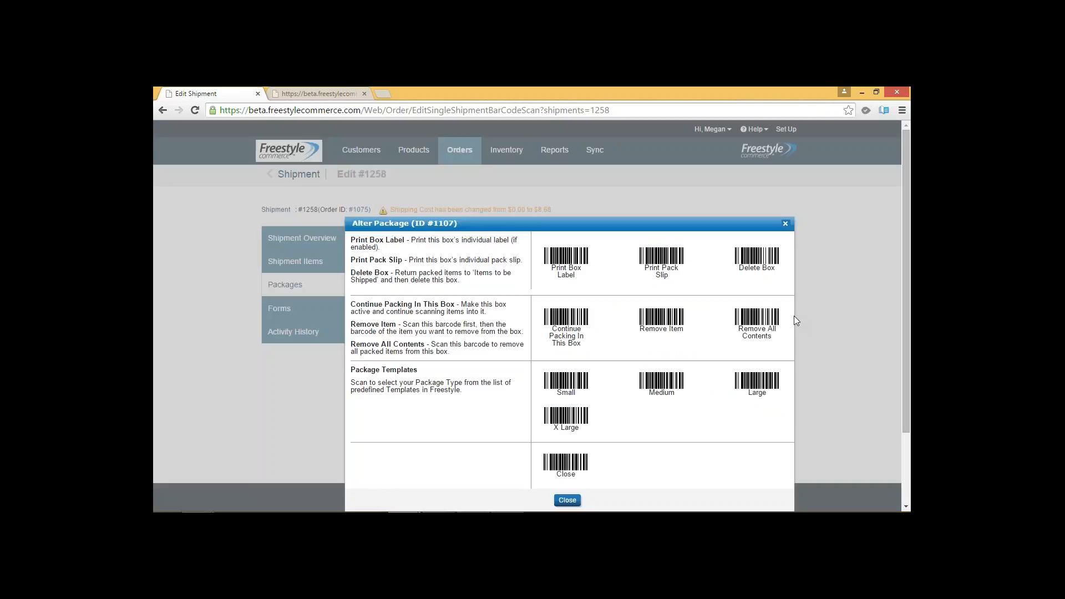
Generate the box label for Package 1 from its Alter Package options and close the label page.
scroll(822, 314, "down", 2)
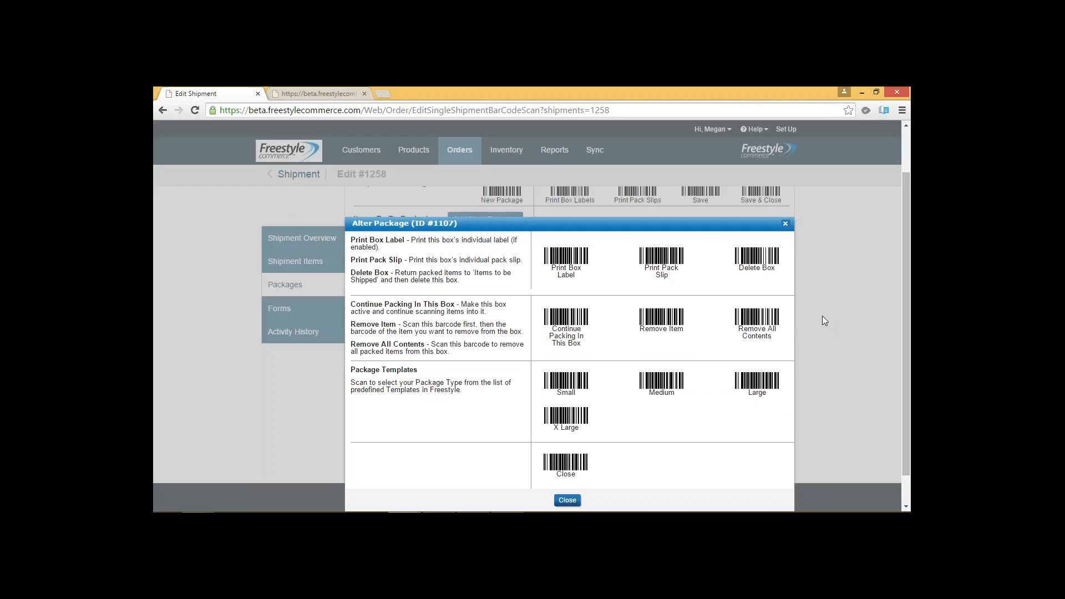
left_click_drag(907, 383, 906, 397)
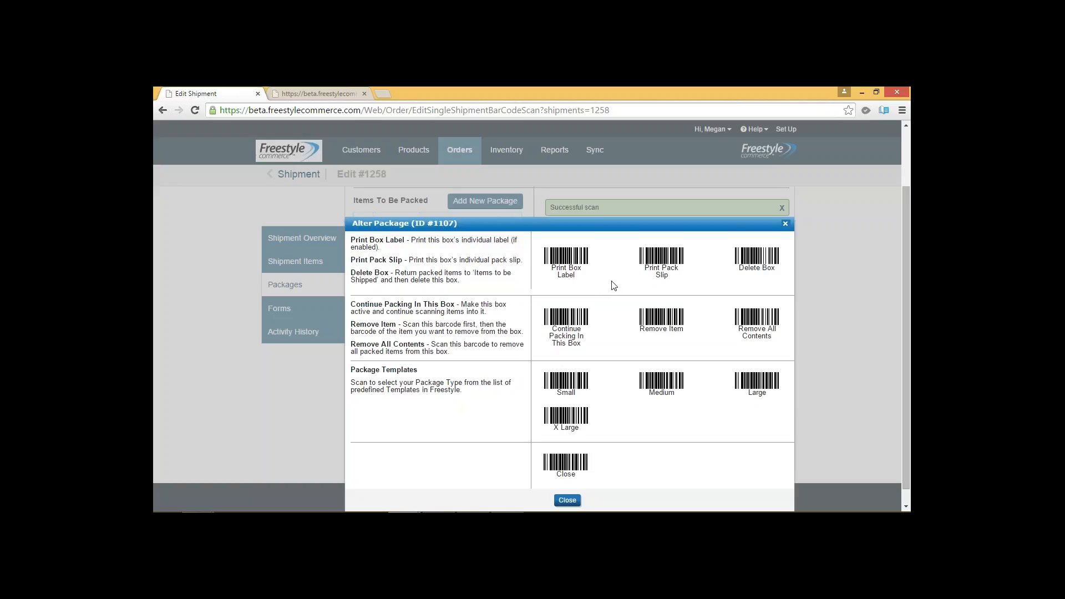
left_click(566, 257)
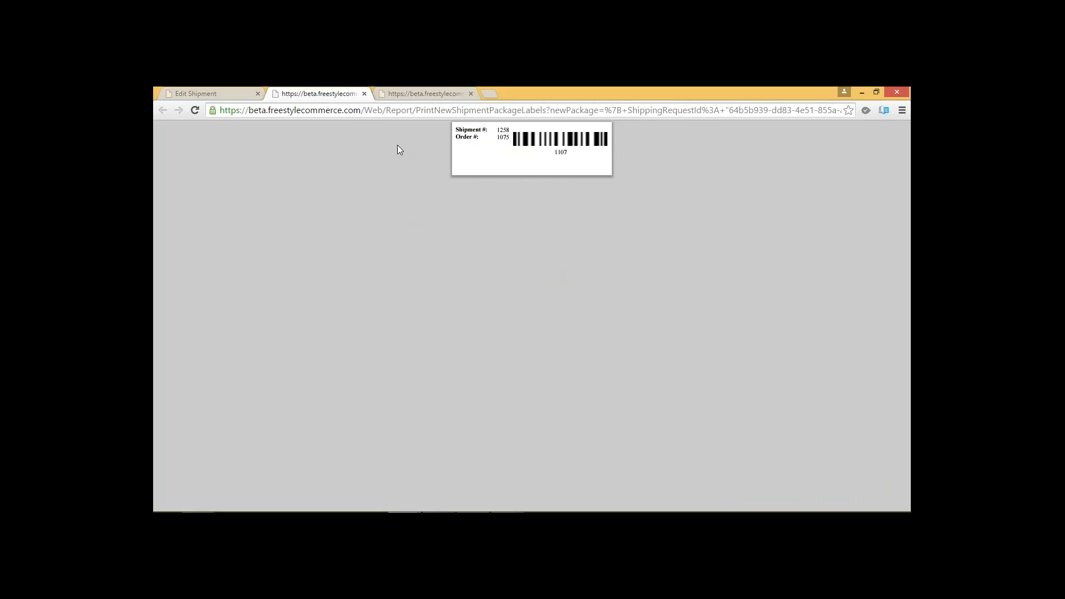
left_click(364, 94)
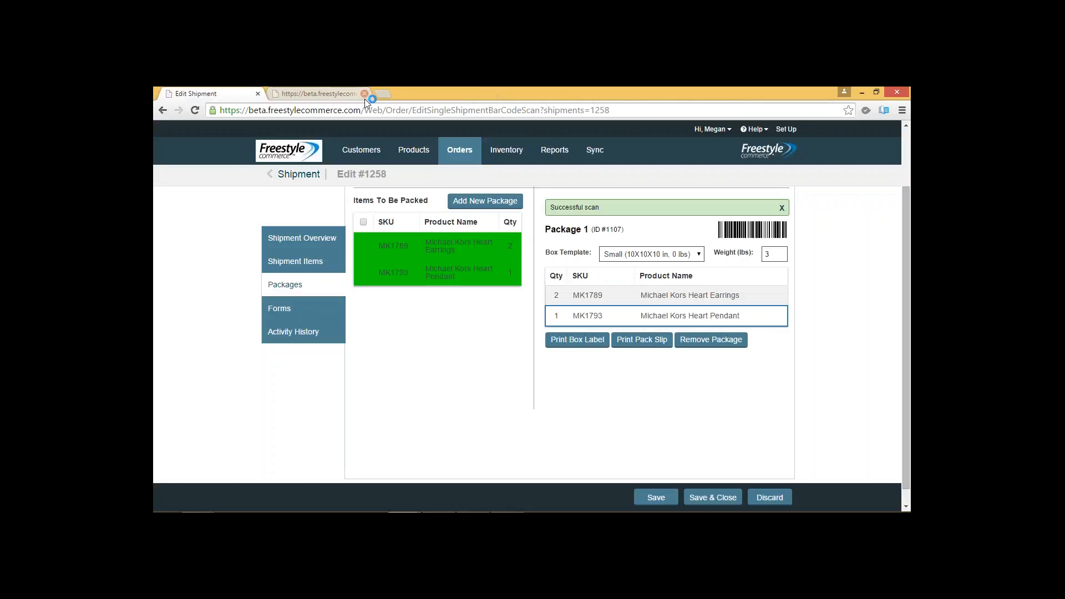
mouse_move(414, 149)
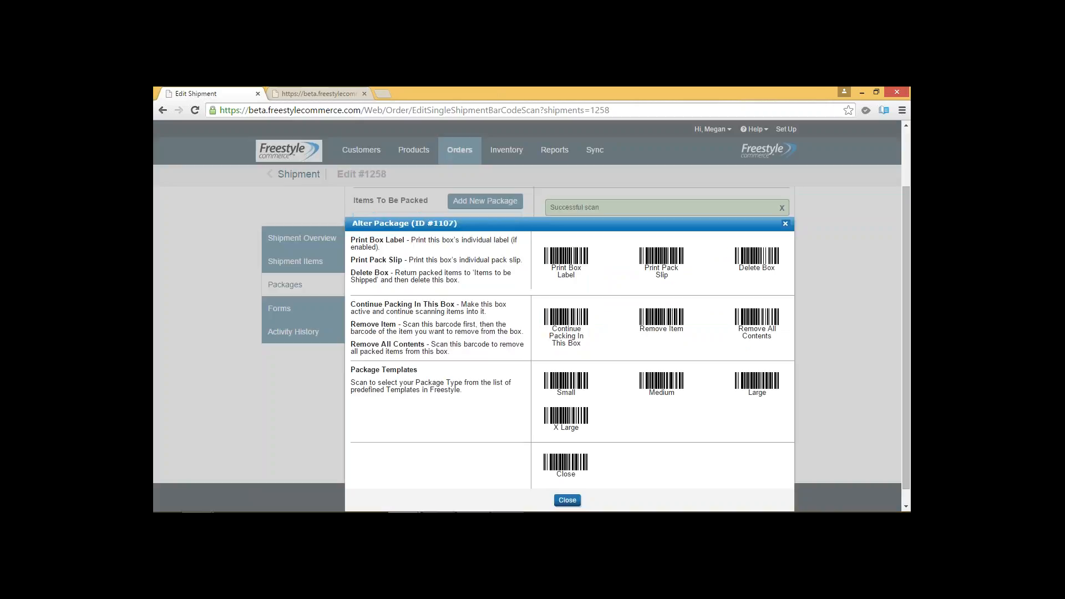
Close Package 1's Alter Package options and confirm that all items on the shipment have been packed.
scroll(807, 374, "down", 1)
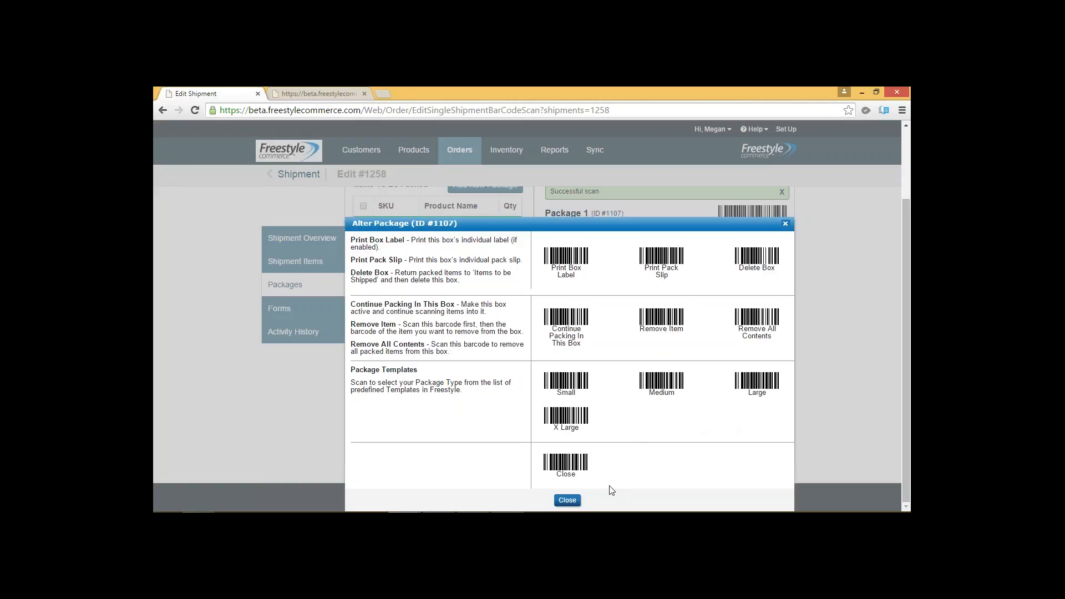
key("Return")
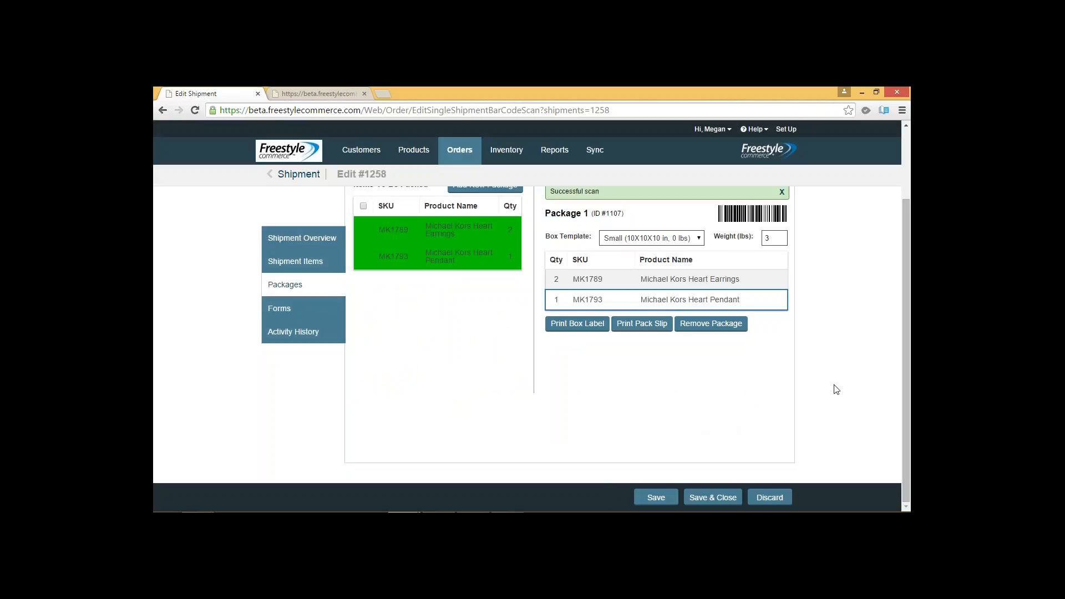
scroll(841, 386, "up", 1)
scroll(841, 386, "up", 1)
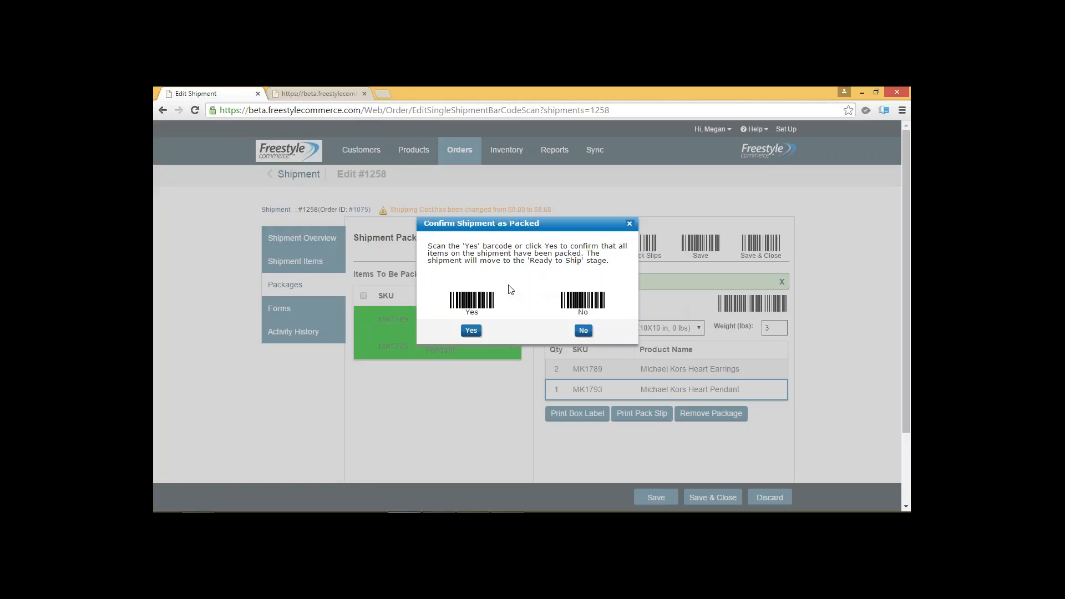
key("Return")
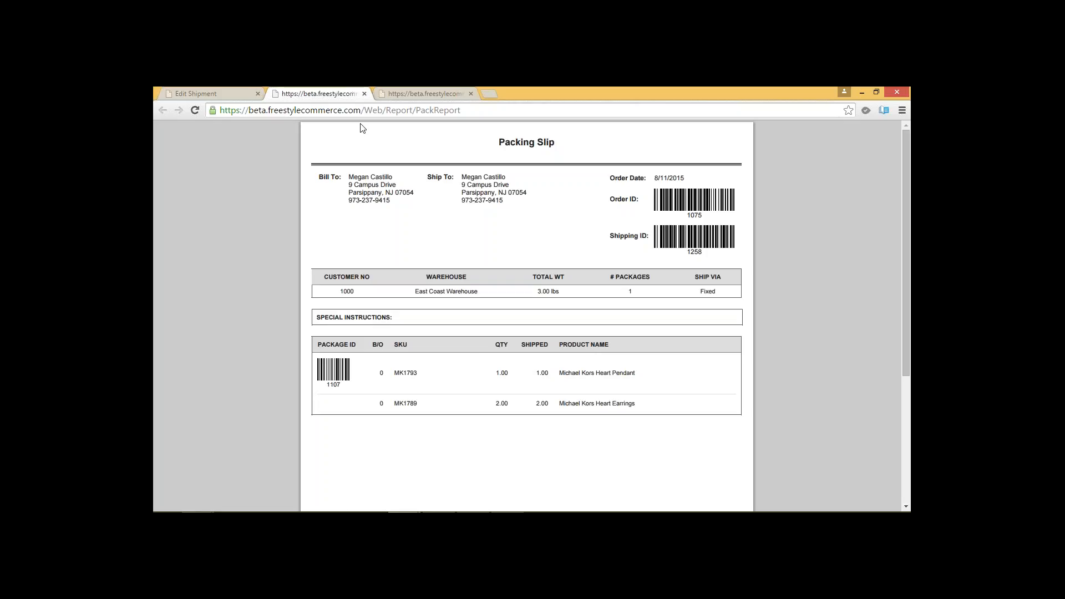
Close the generated packing slip page and acknowledge the shipment overview change.
left_click(364, 93)
key("Return")
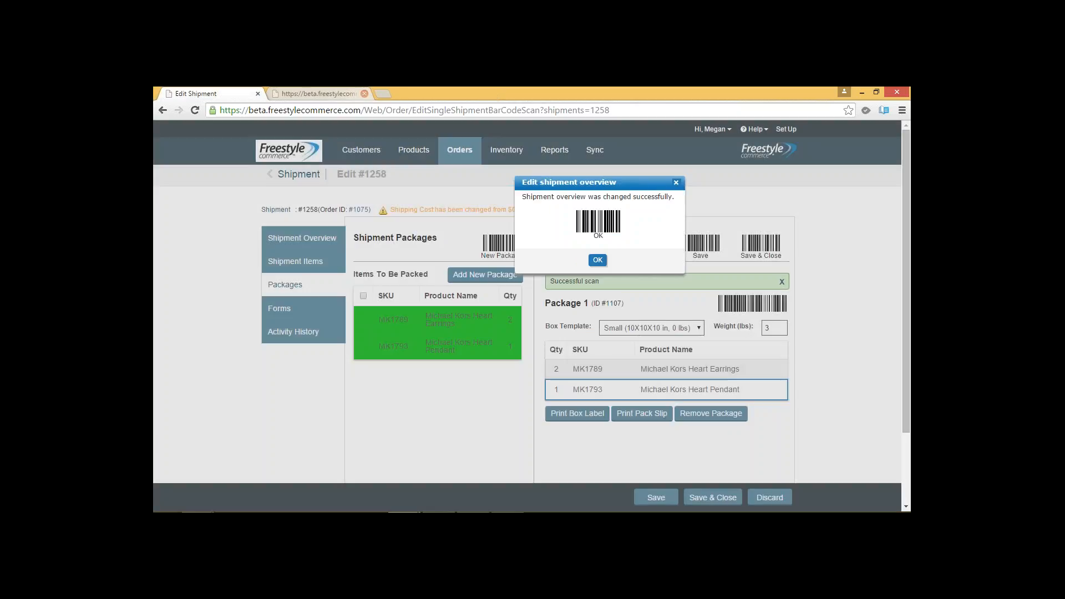
key("Return")
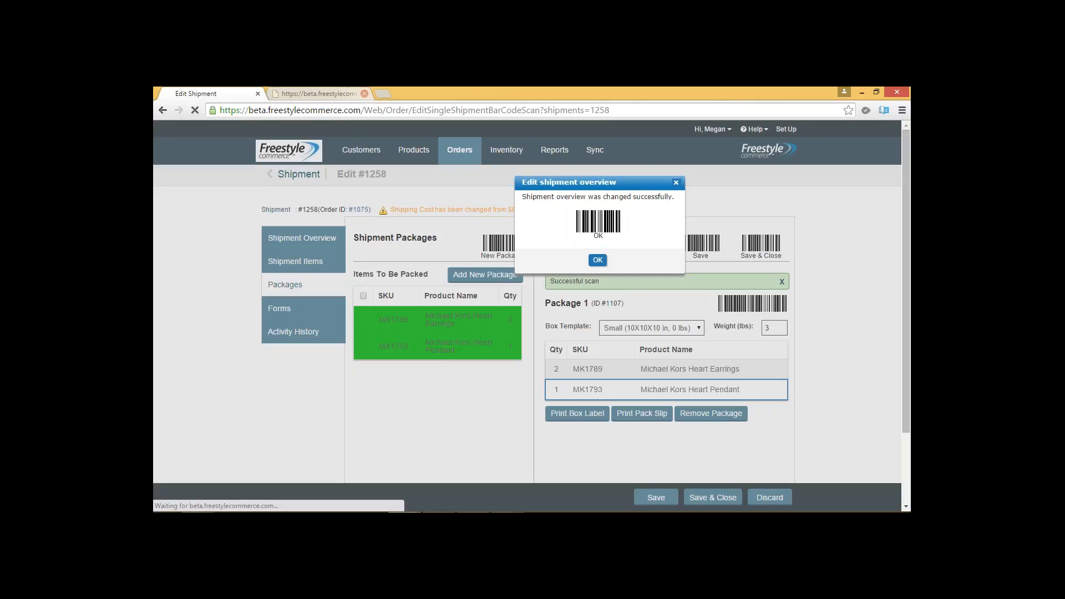
key("Return")
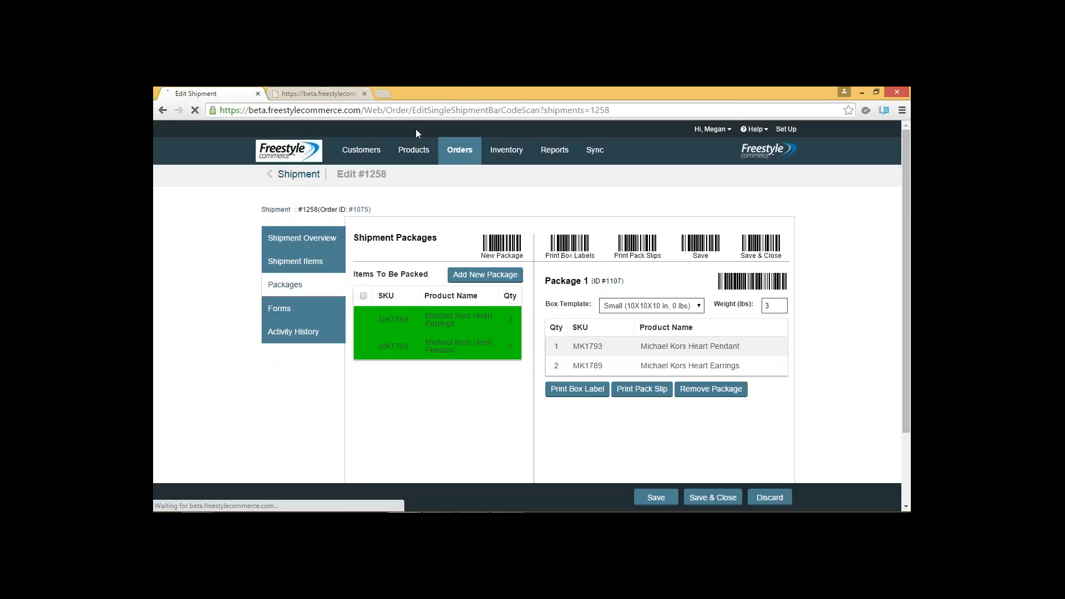
Leave the shipment's packages page for the shipments list, show the Ready to Ship shipments, and select the shipment just packed.
mouse_move(460, 159)
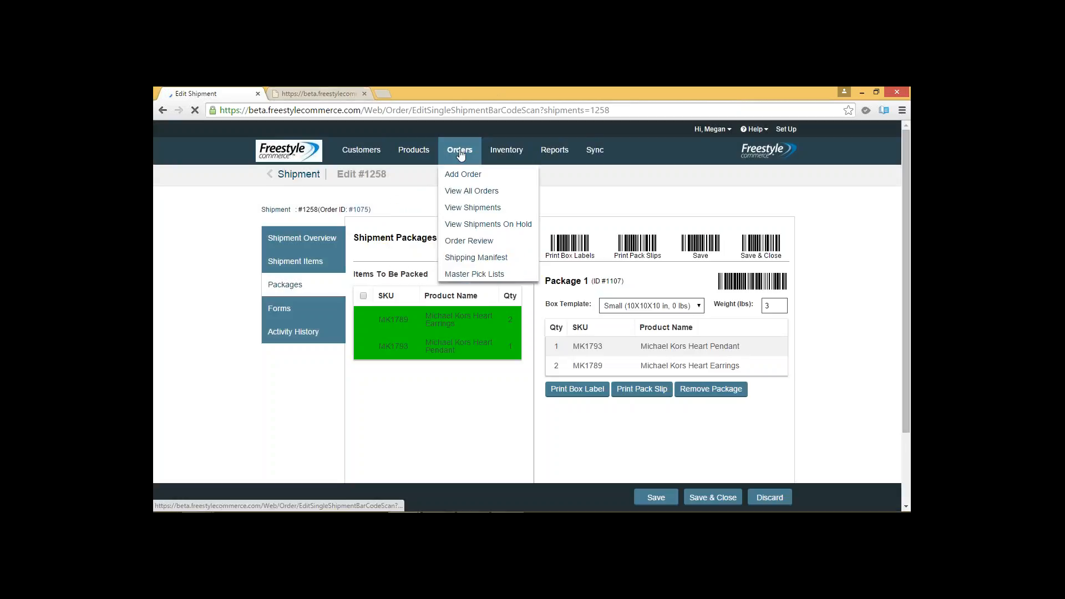
left_click(459, 208)
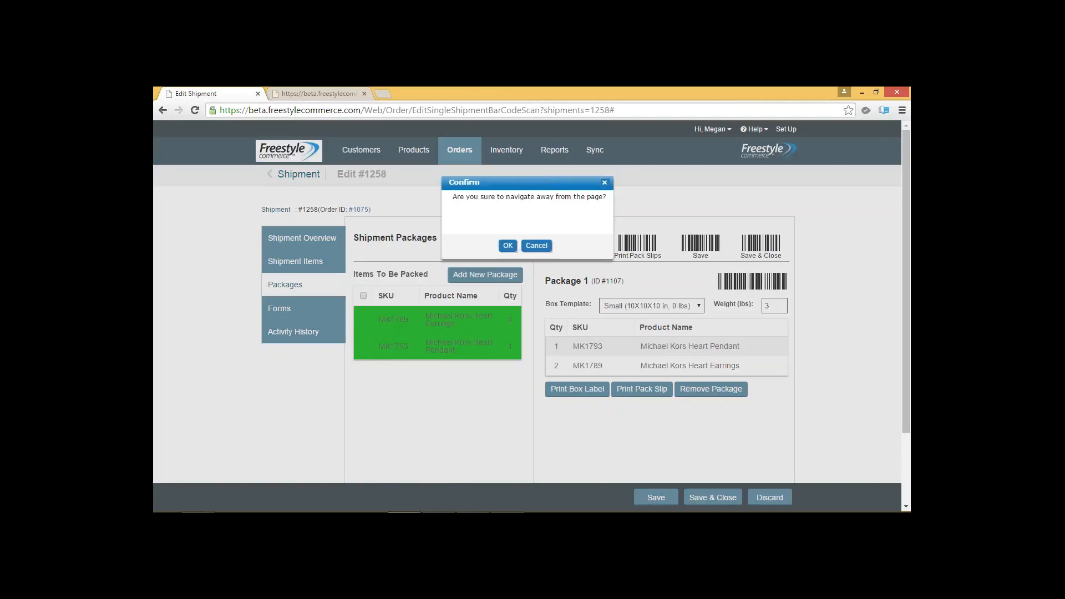
left_click(507, 245)
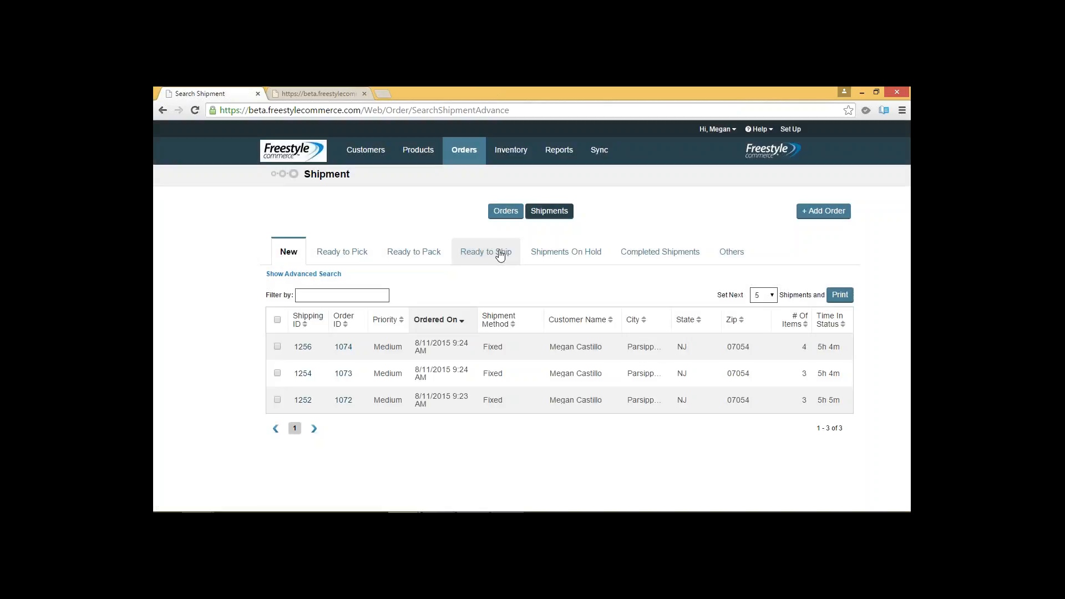
left_click(499, 254)
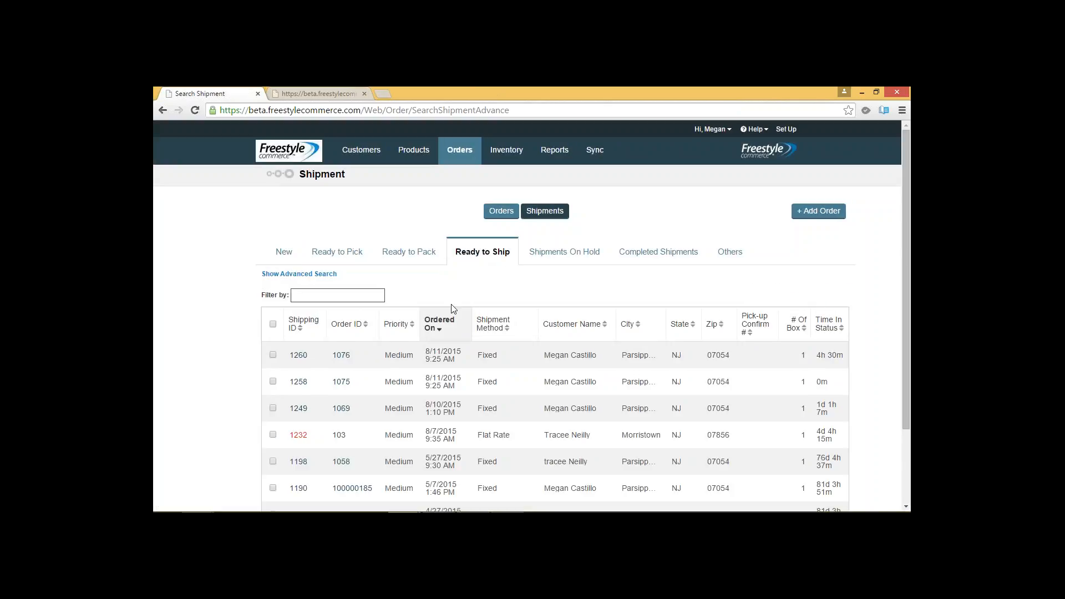
left_click(294, 389)
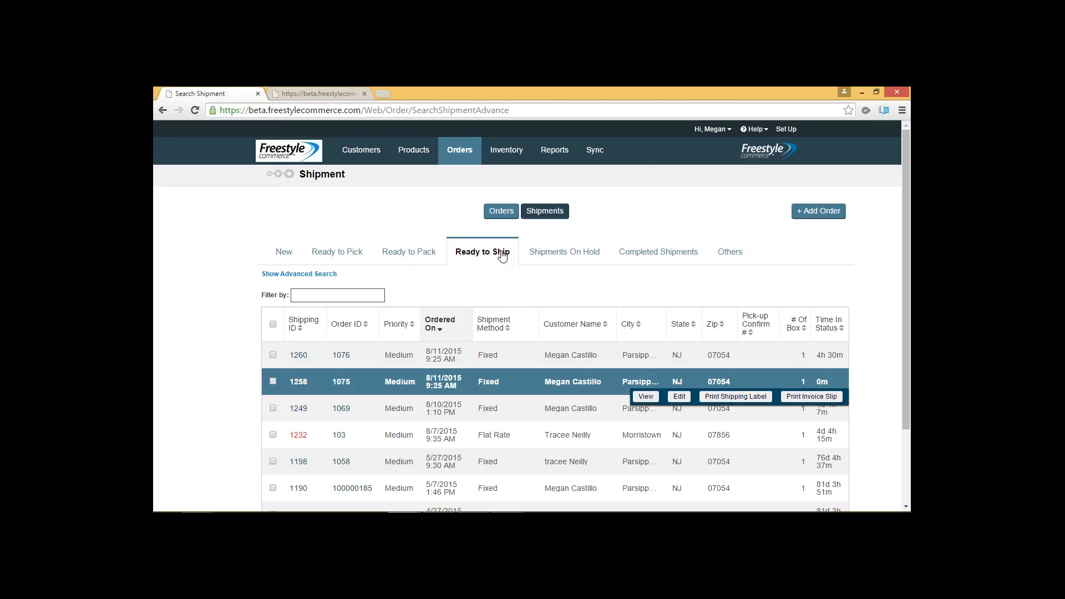
Open the Shipping Details report from the order reports among the standard reports.
left_click(555, 155)
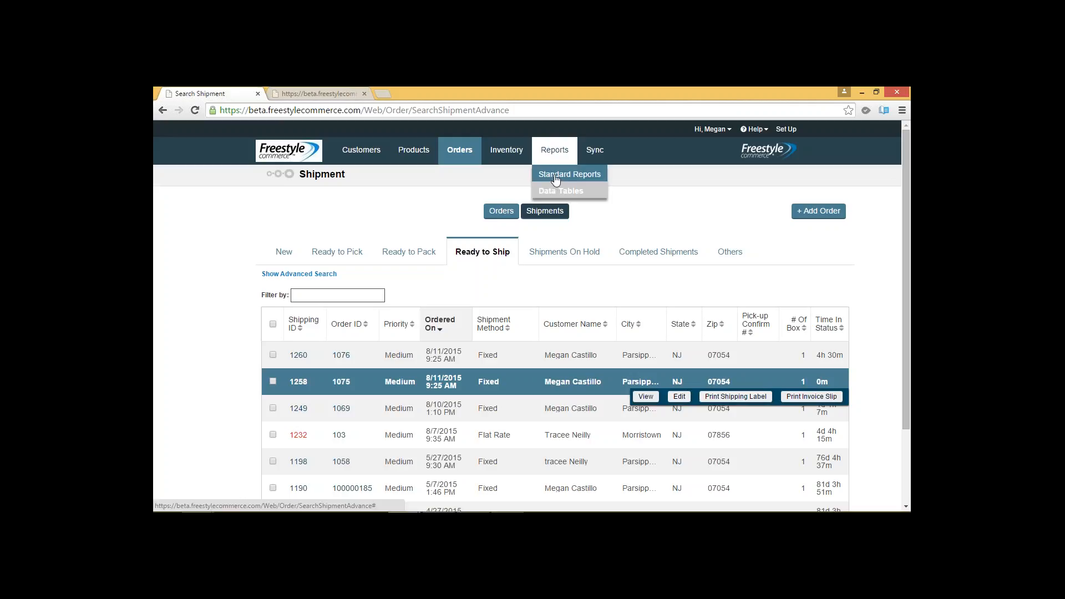
left_click(554, 176)
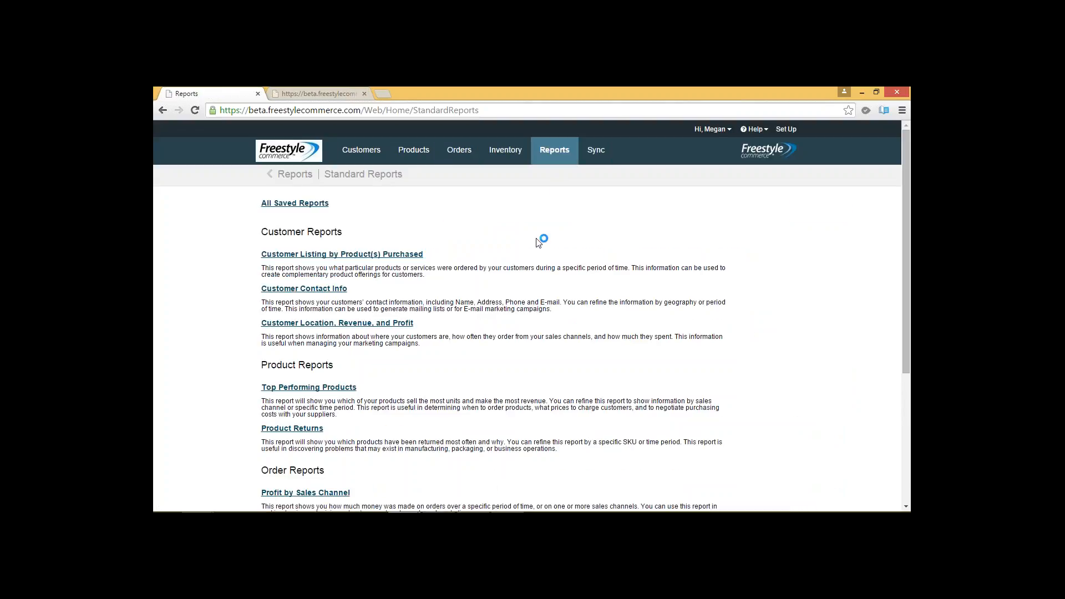
scroll(494, 357, "down", 1)
scroll(494, 358, "down", 1)
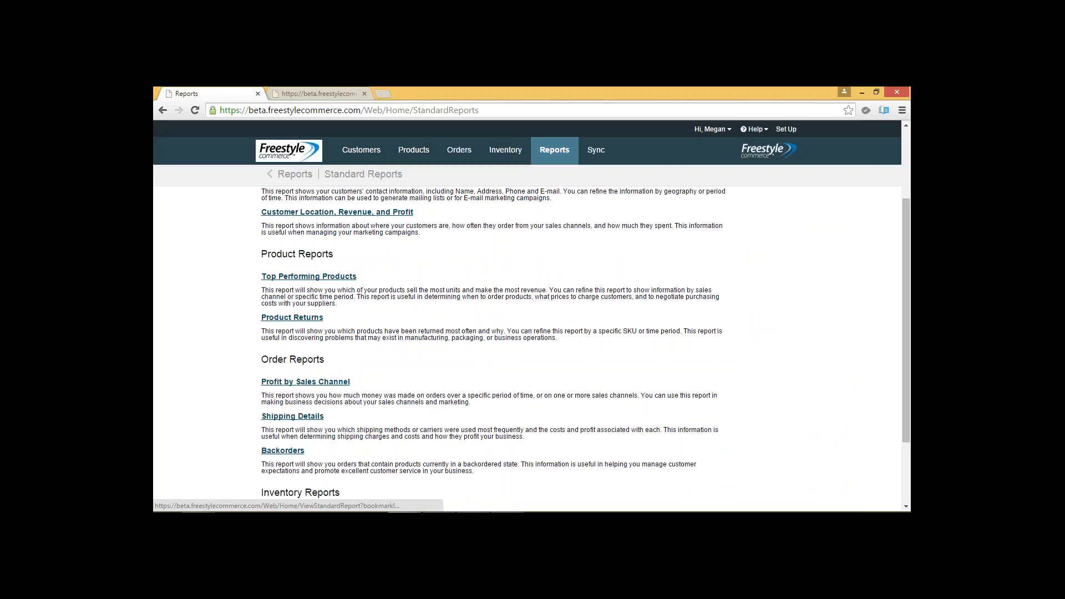
left_click(293, 416)
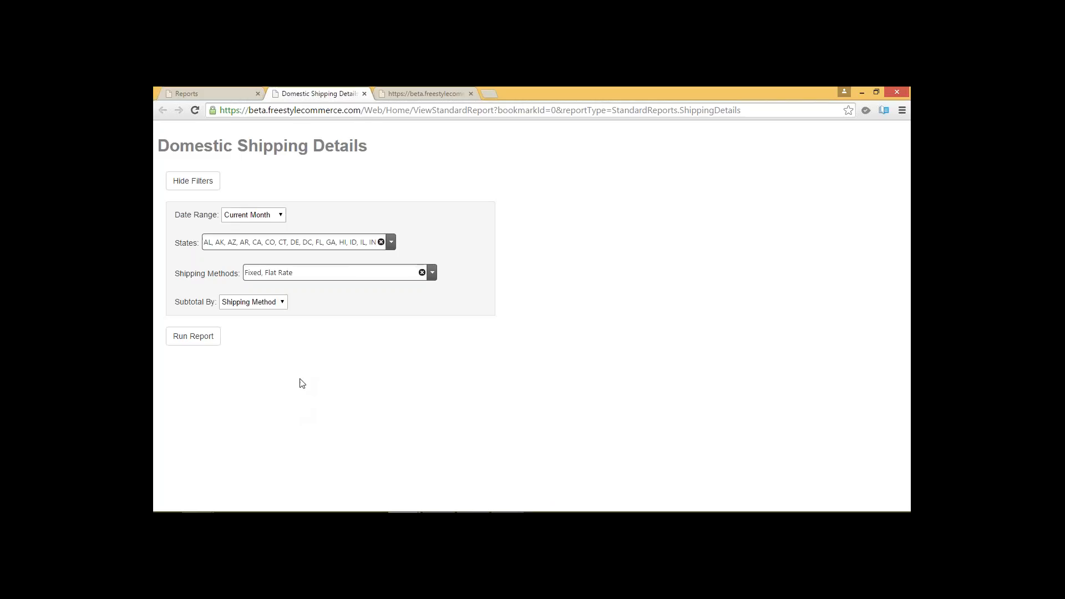
Set the Domestic Shipping Details report's date range to Current Year and run the report.
left_click(280, 216)
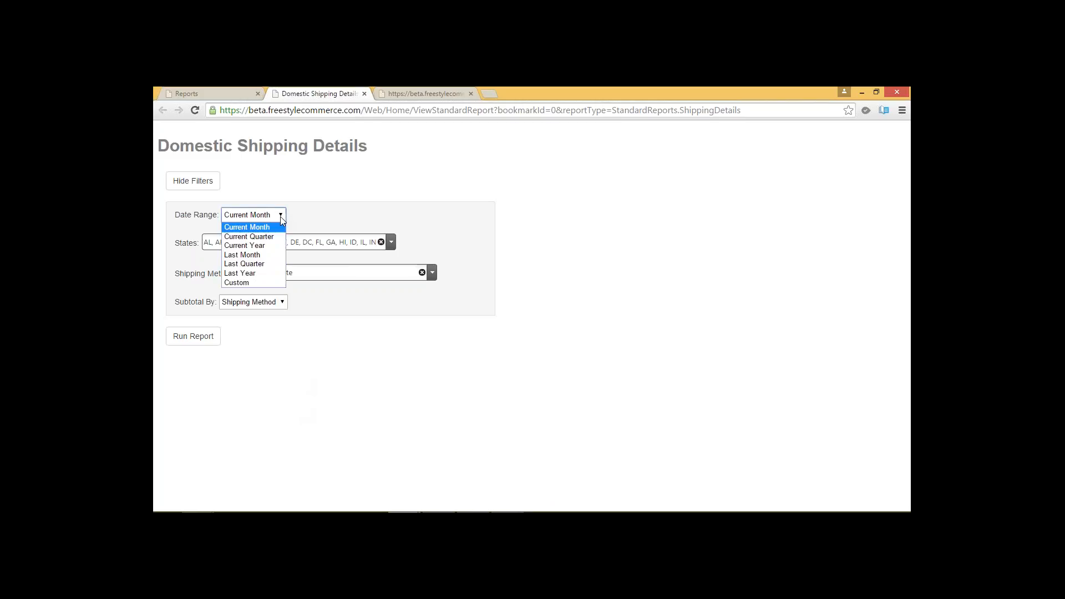
left_click(271, 245)
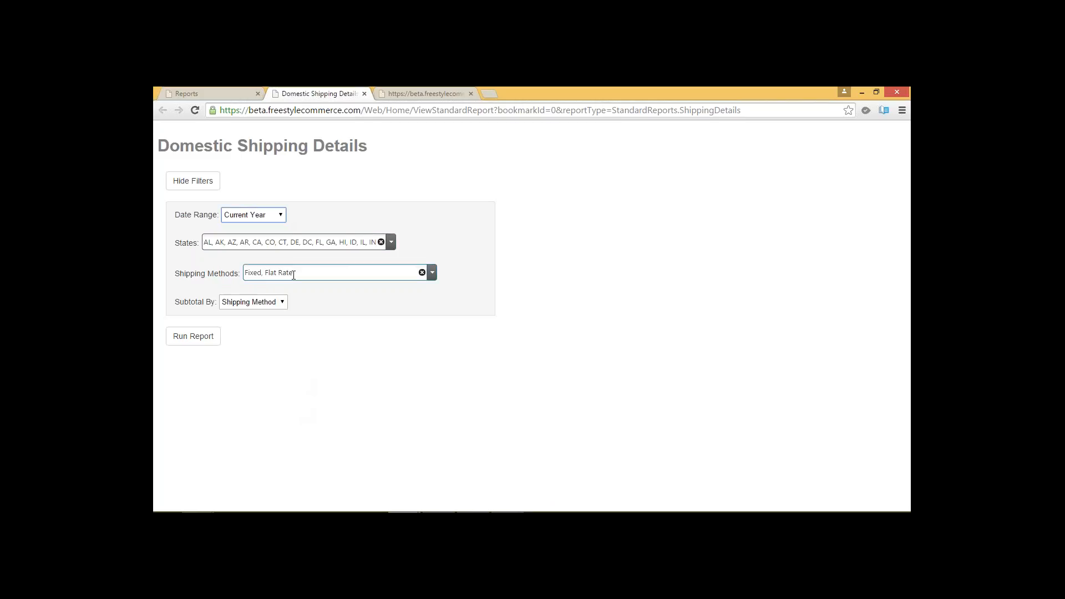
left_click(200, 341)
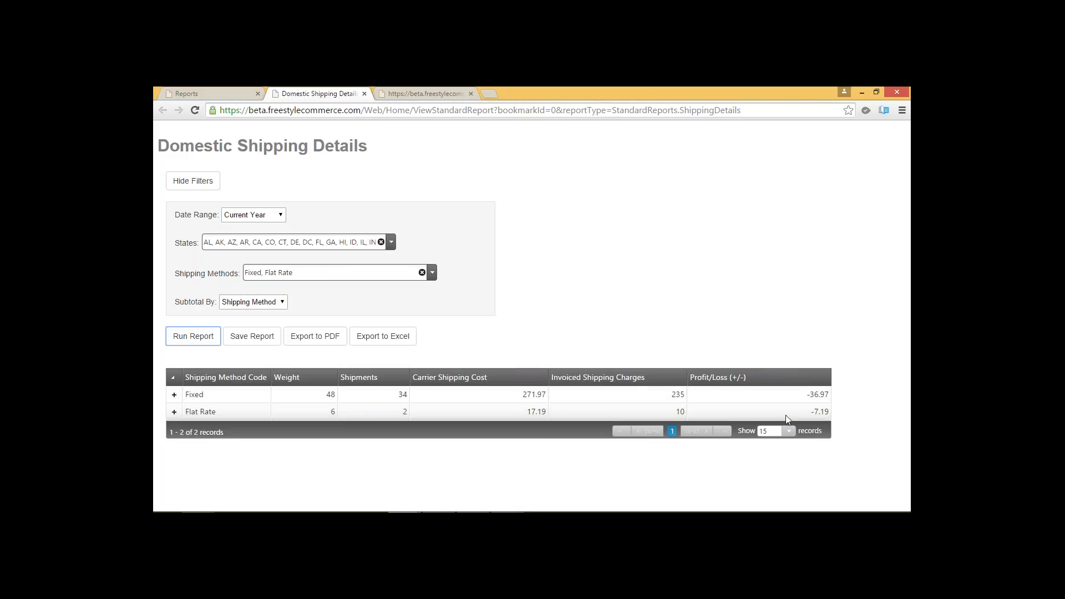
Expand the Fixed and Flat Rate shipping methods, examine each shipment's cost, charges and profit or loss, and close the report.
left_click(175, 397)
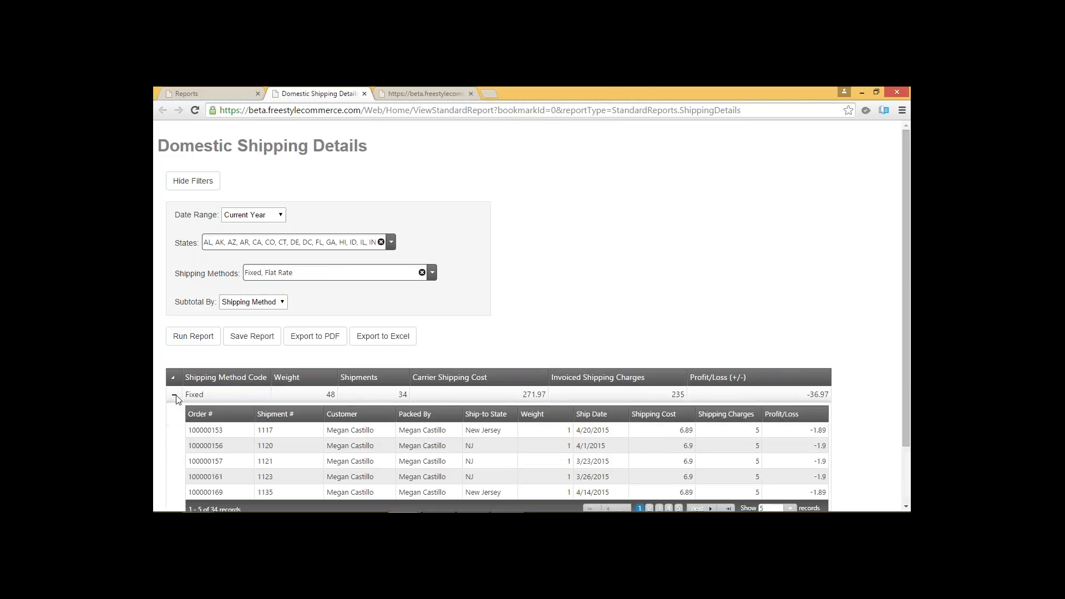
scroll(176, 399, "down", 1)
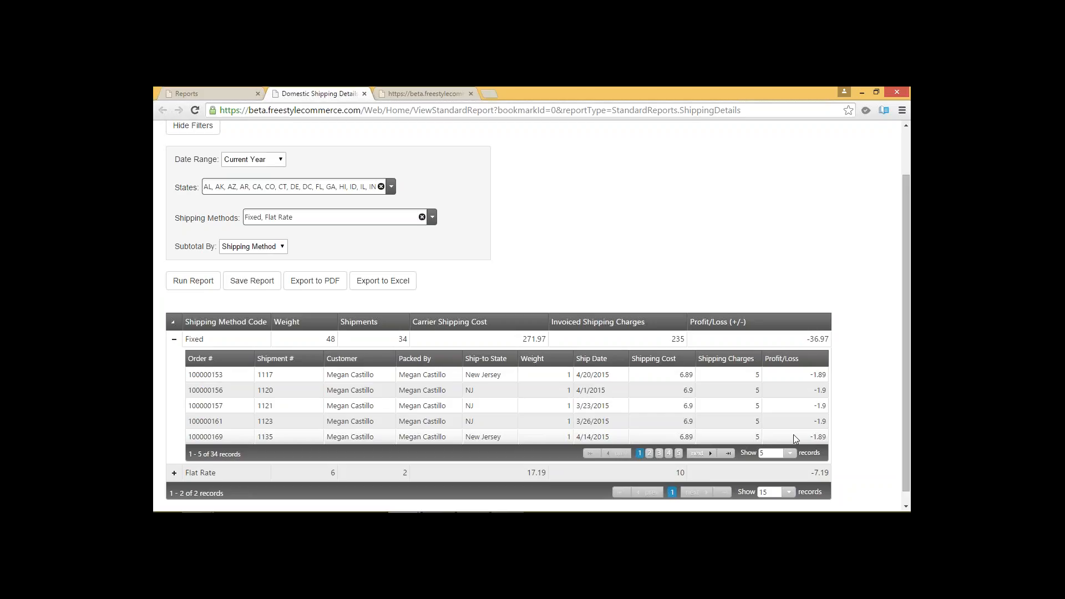
scroll(793, 434, "down", 1)
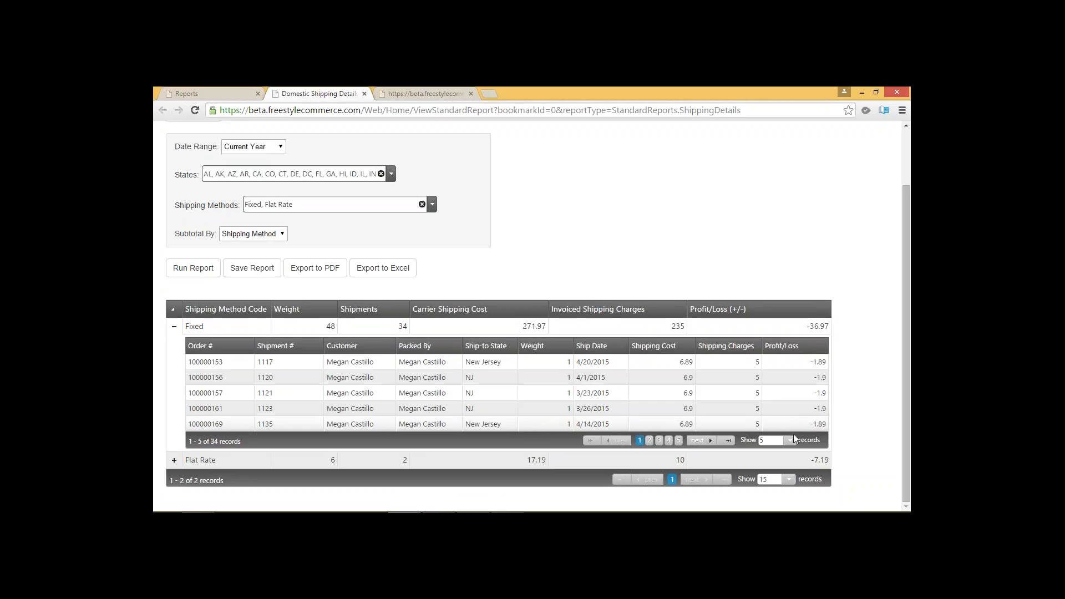
left_click(174, 460)
scroll(175, 461, "down", 1)
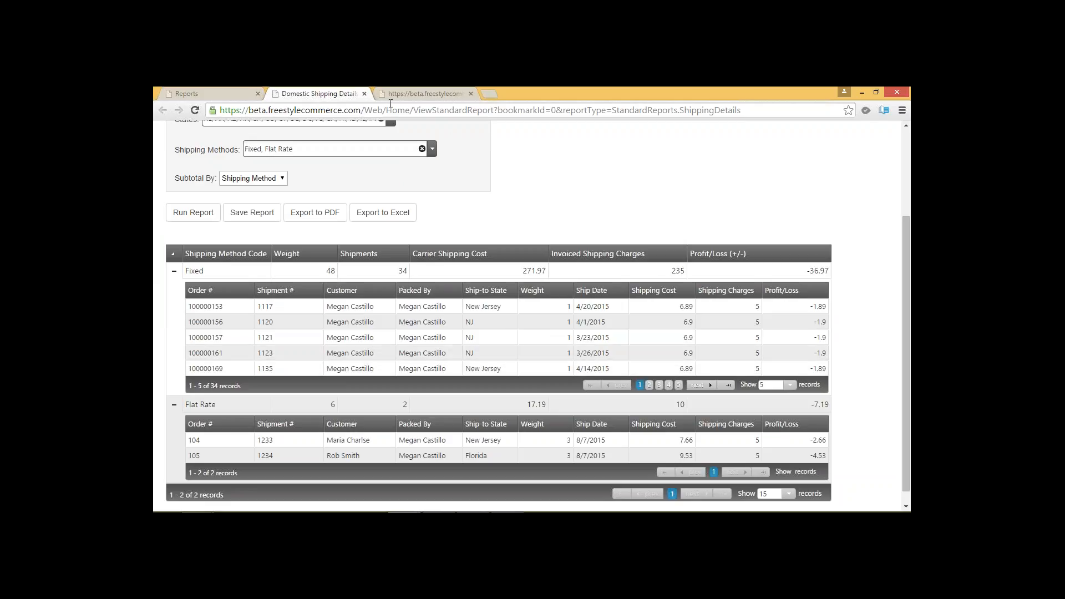
left_click(364, 94)
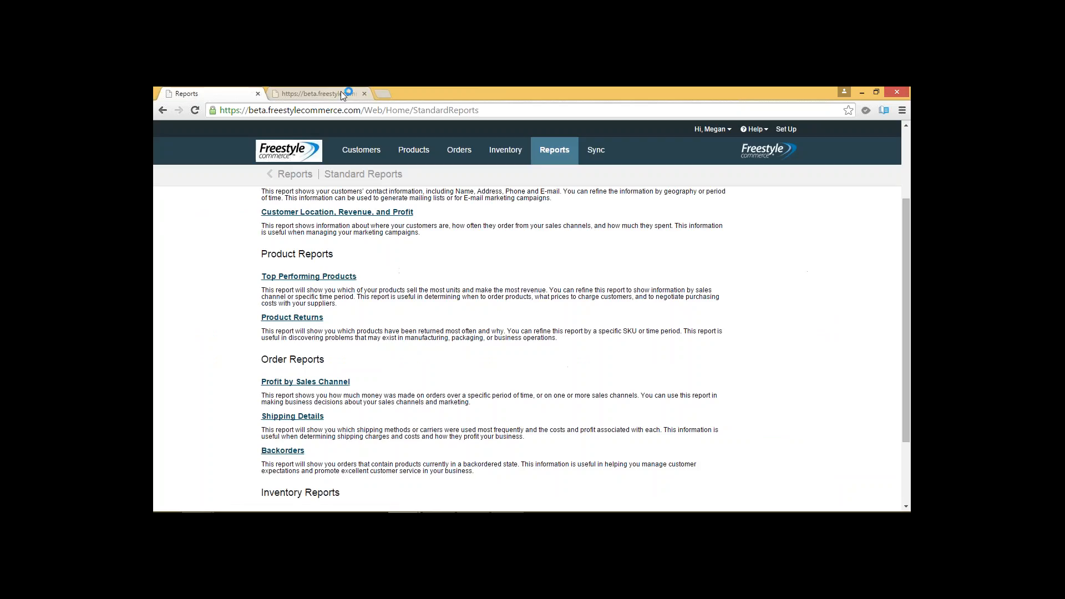
Return to the home dashboard and show the available help options.
left_click(758, 155)
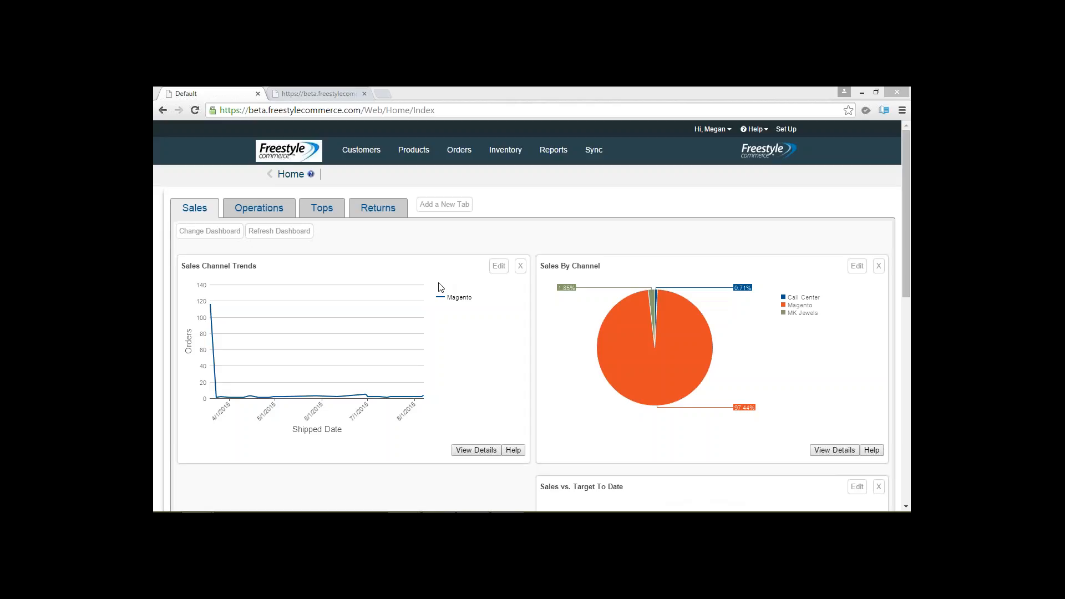
left_click(754, 128)
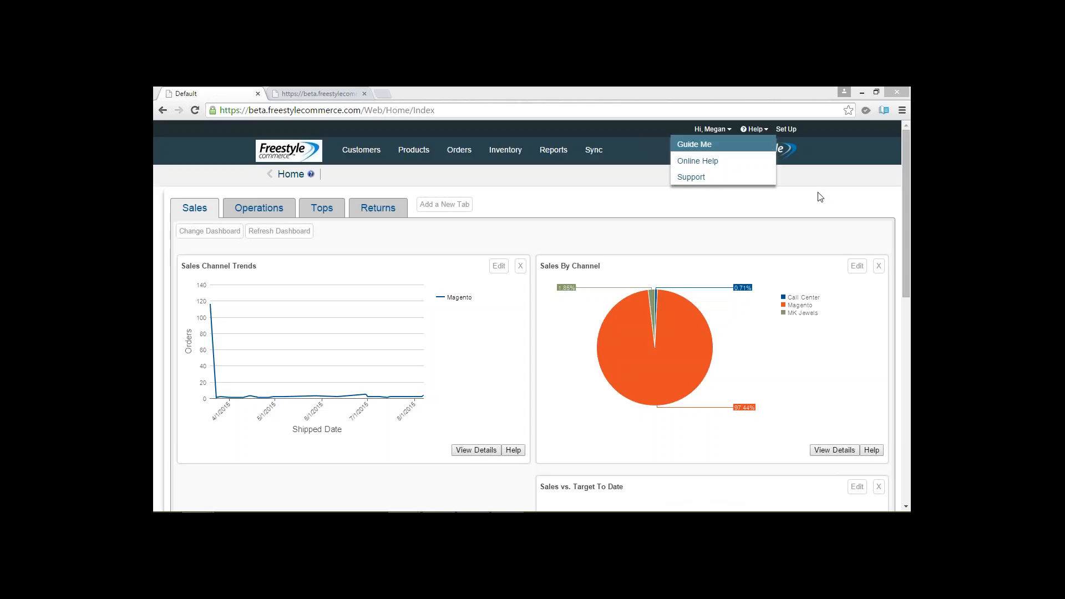